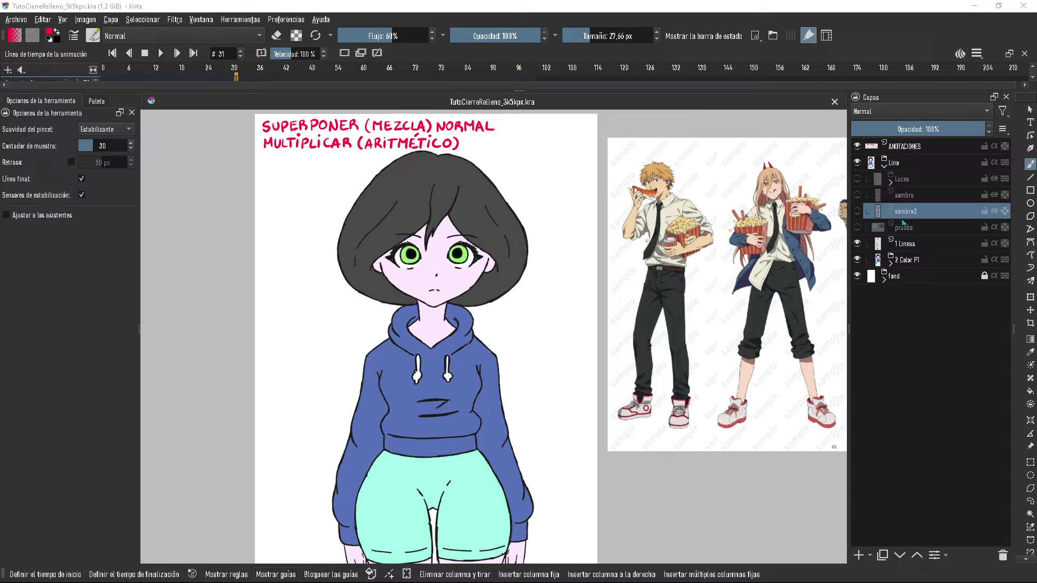
Select the sombra layer and briefly show sombra2's shading, leaving sombra2 hidden
{"action": "left_click", "coordinate": [924, 197]}
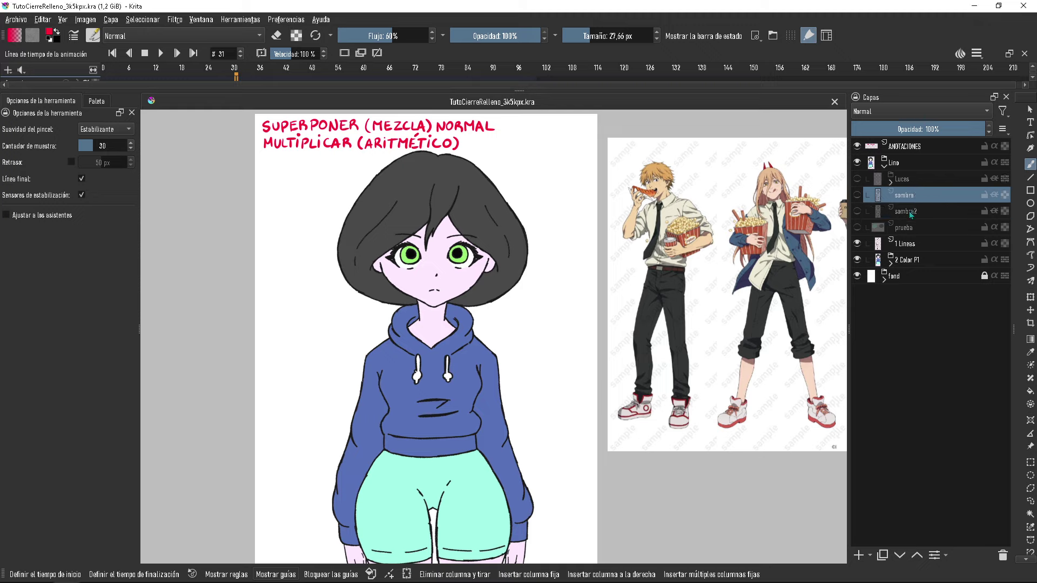
{"action": "left_click", "coordinate": [857, 211]}
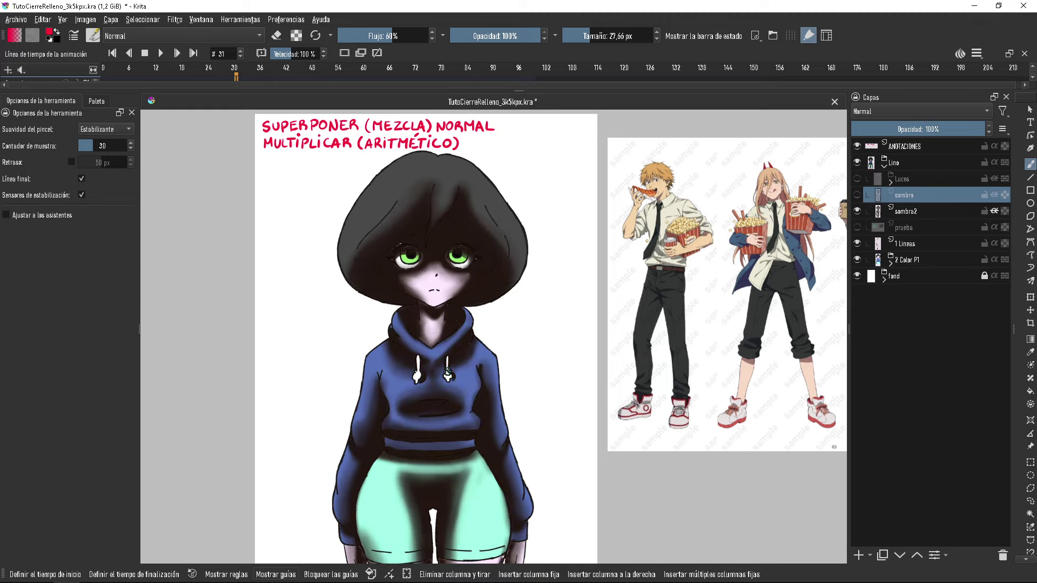
{"action": "left_click", "coordinate": [857, 212]}
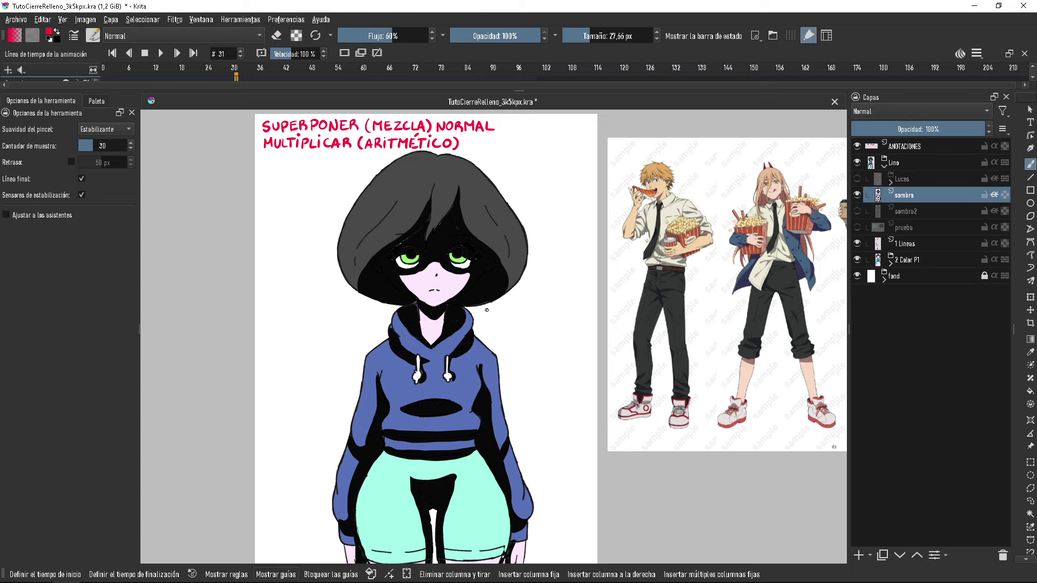
{"action": "key", "text": "Page_Down"}
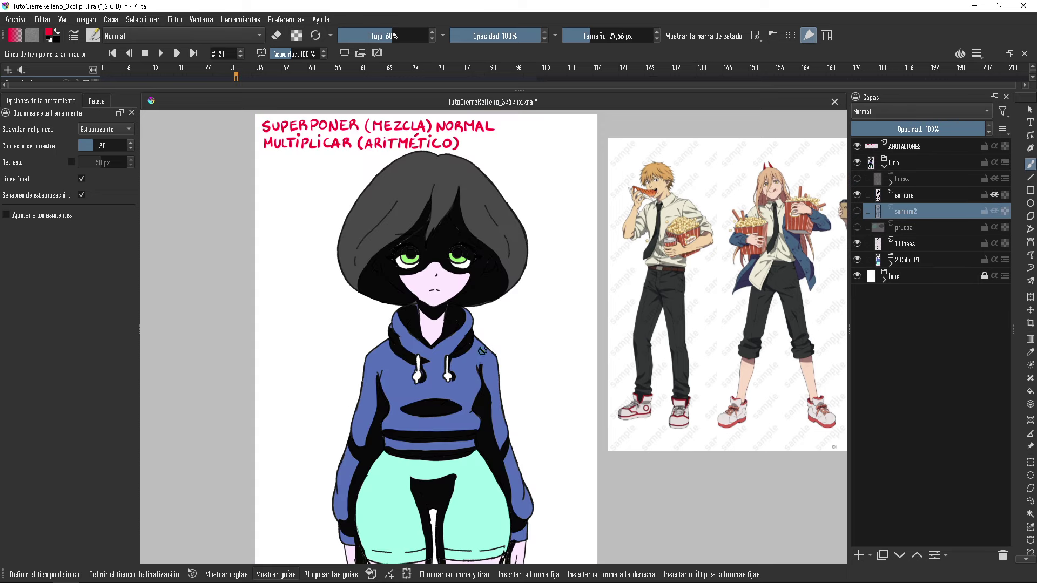
{"action": "left_click", "coordinate": [905, 198]}
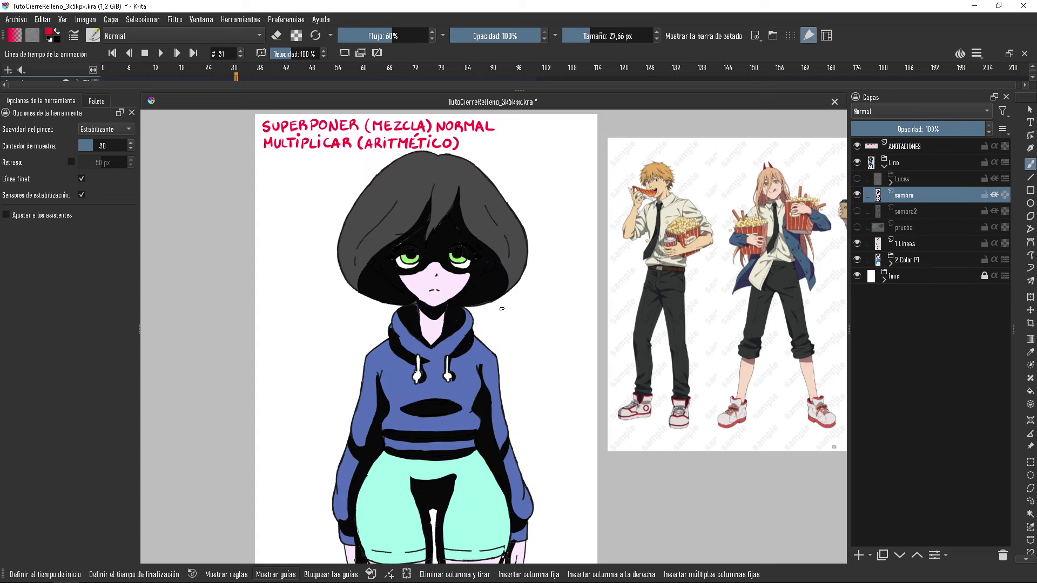
{"action": "key", "text": "alt+i"}
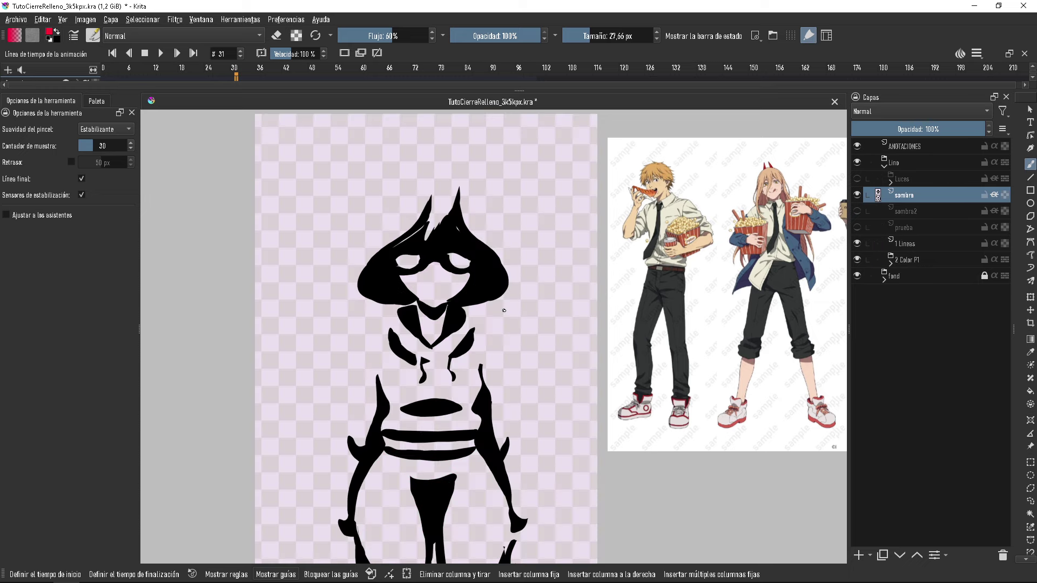
{"action": "key", "text": "alt+i"}
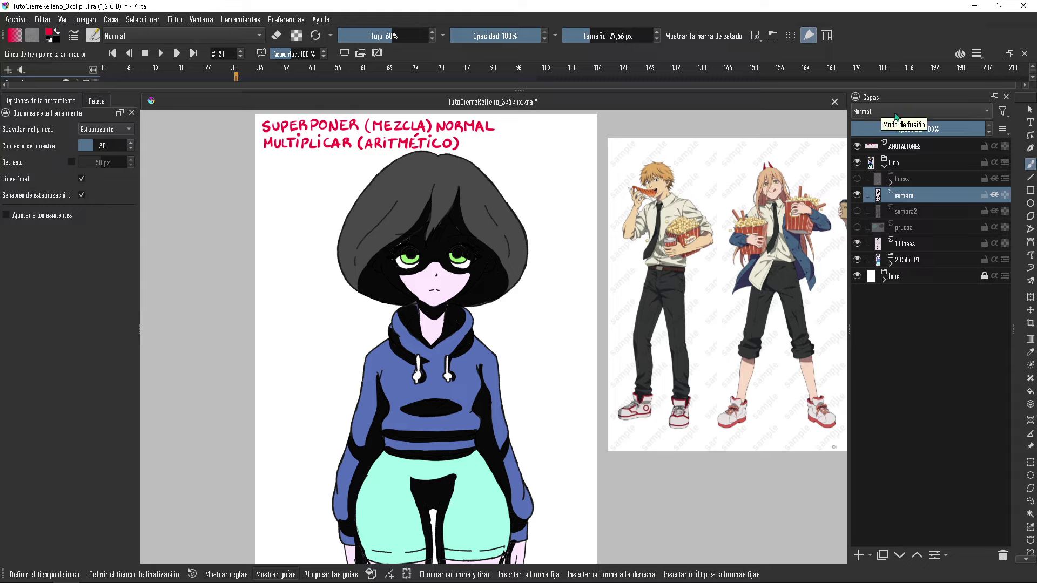
Pick Multiplicar from the Layers docker blend-mode list for the sombra layer
{"action": "left_click", "coordinate": [896, 115]}
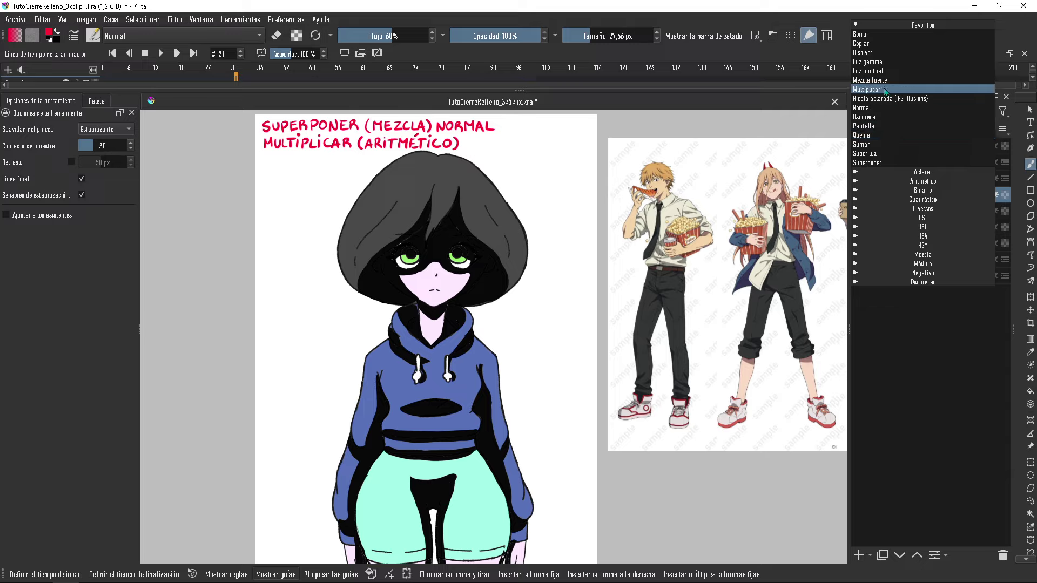
{"action": "left_click", "coordinate": [880, 91]}
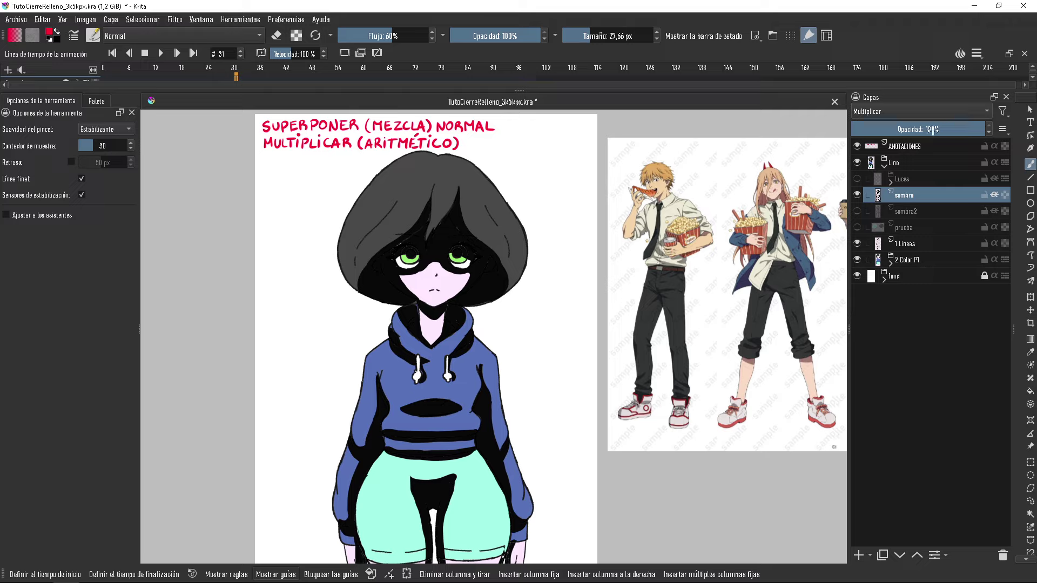
{"action": "left_click_drag", "start_coordinate": [927, 130], "coordinate": [905, 129]}
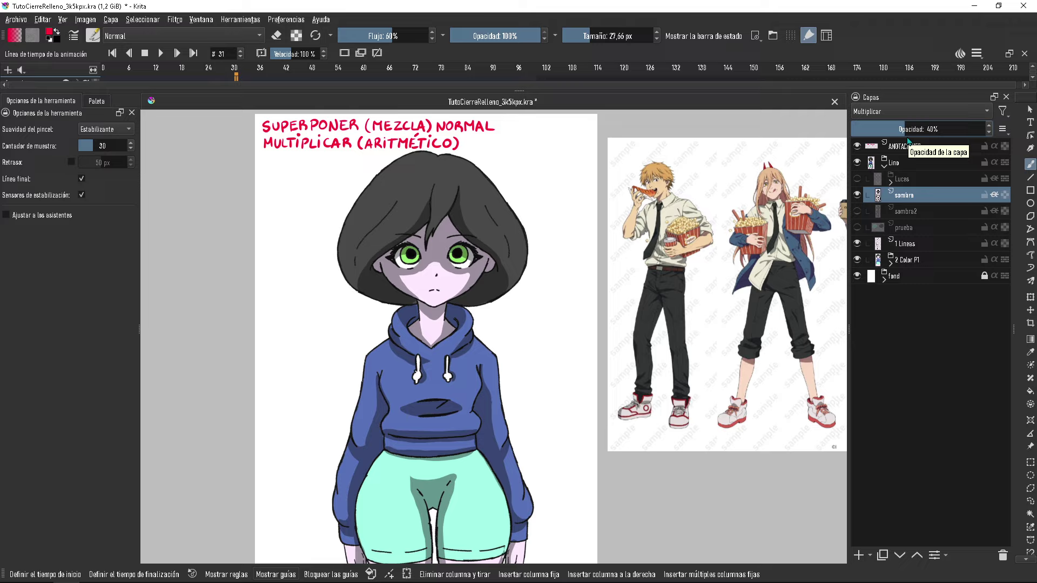
{"action": "left_click_drag", "start_coordinate": [905, 130], "coordinate": [911, 130]}
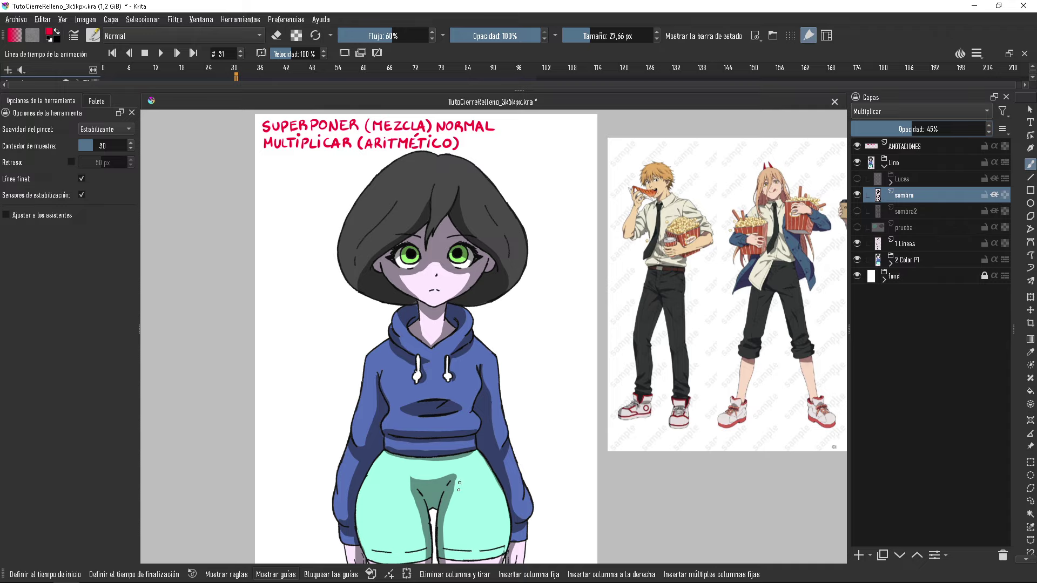
{"action": "mouse_move", "coordinate": [467, 399]}
{"action": "left_mouse_down"}
{"action": "mouse_move", "coordinate": [464, 236]}
{"action": "mouse_move", "coordinate": [554, 259]}
{"action": "left_mouse_up"}
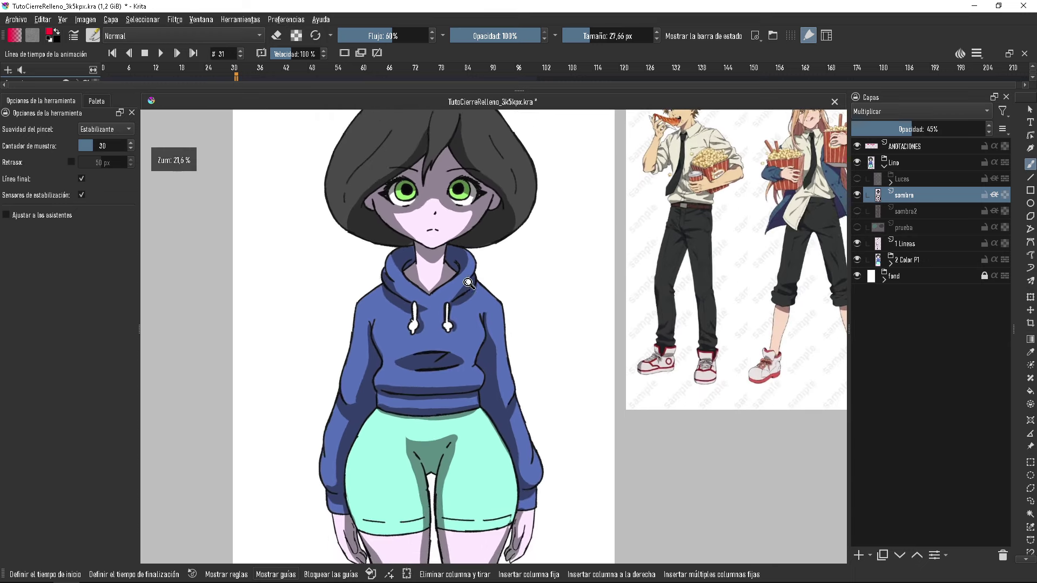
{"action": "left_click_drag", "start_coordinate": [920, 129], "coordinate": [983, 129]}
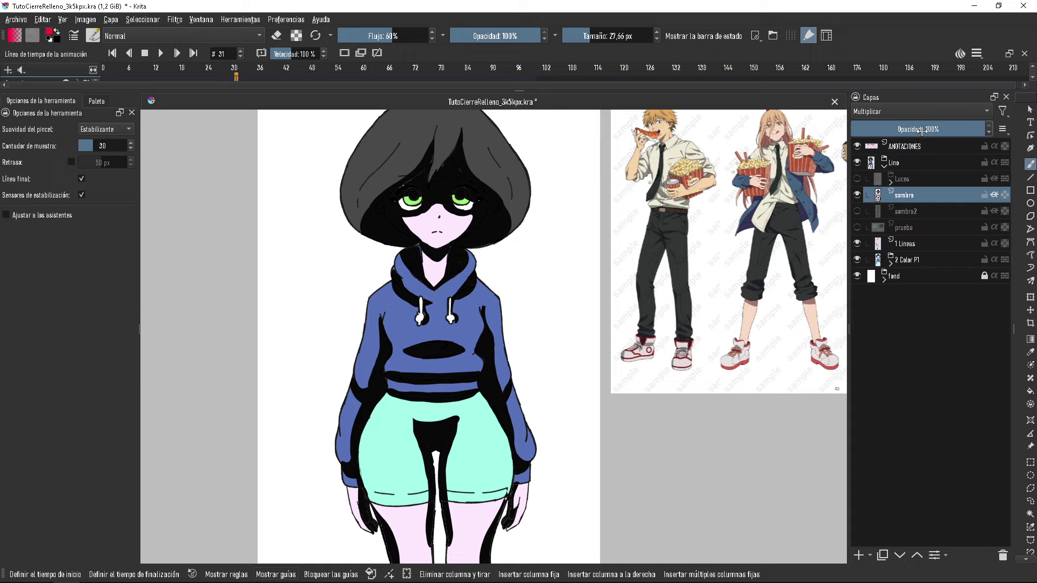
Switch sombra to Superponer blending and zoom in on the face and hoodie to inspect
{"action": "left_click", "coordinate": [917, 111]}
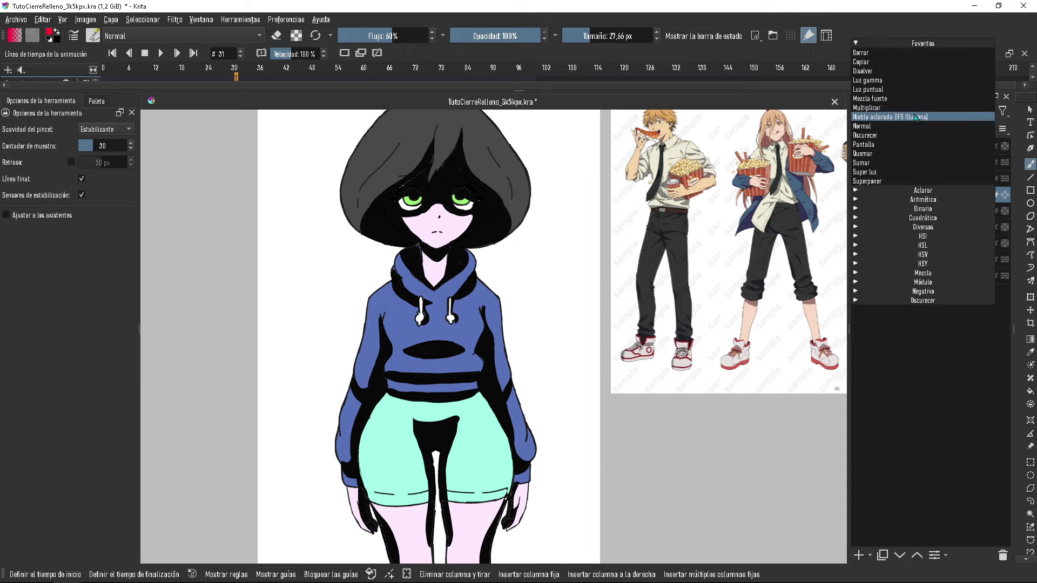
{"action": "left_click", "coordinate": [887, 182]}
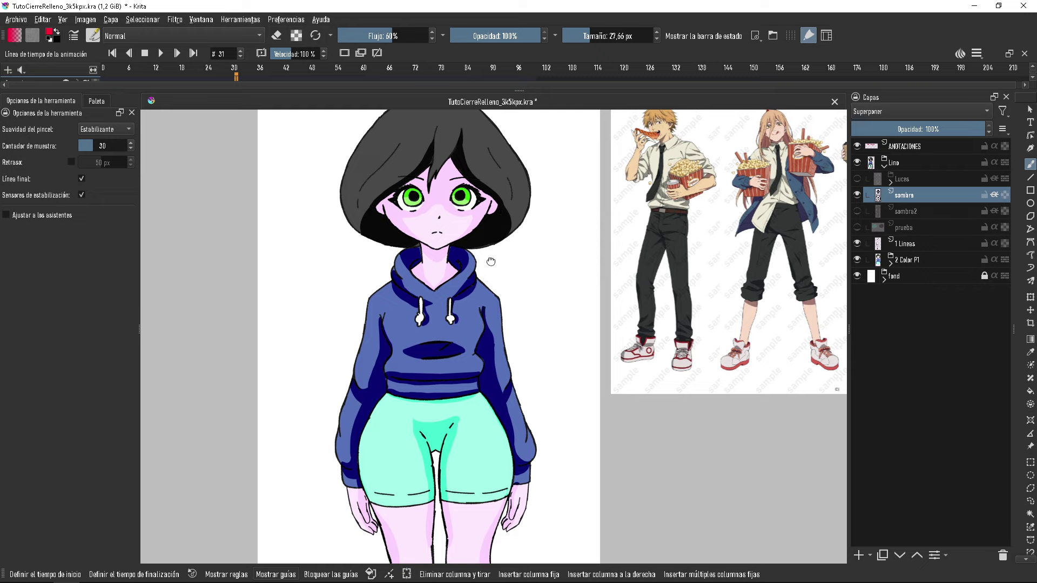
{"action": "scroll", "coordinate": [513, 286], "scroll_direction": "up", "scroll_amount": 1}
{"action": "scroll", "coordinate": [478, 368], "scroll_direction": "up", "scroll_amount": 2}
{"action": "scroll", "coordinate": [478, 367], "scroll_direction": "down", "scroll_amount": 2}
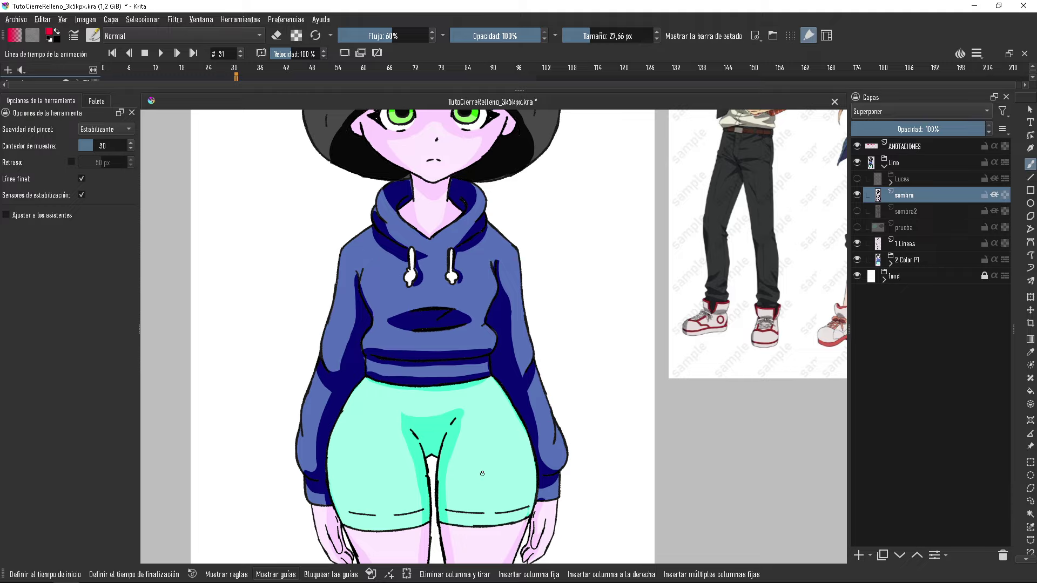
{"action": "scroll", "coordinate": [472, 403], "scroll_direction": "up", "scroll_amount": 1}
{"action": "left_click_drag", "start_coordinate": [473, 402], "coordinate": [478, 410]}
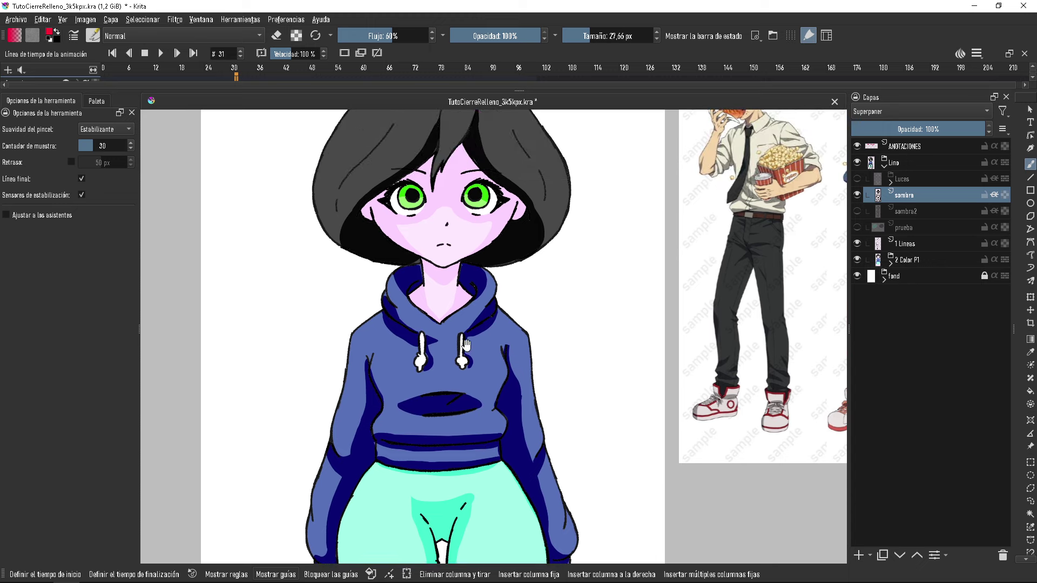
{"action": "scroll", "coordinate": [465, 346], "scroll_direction": "up", "scroll_amount": 3}
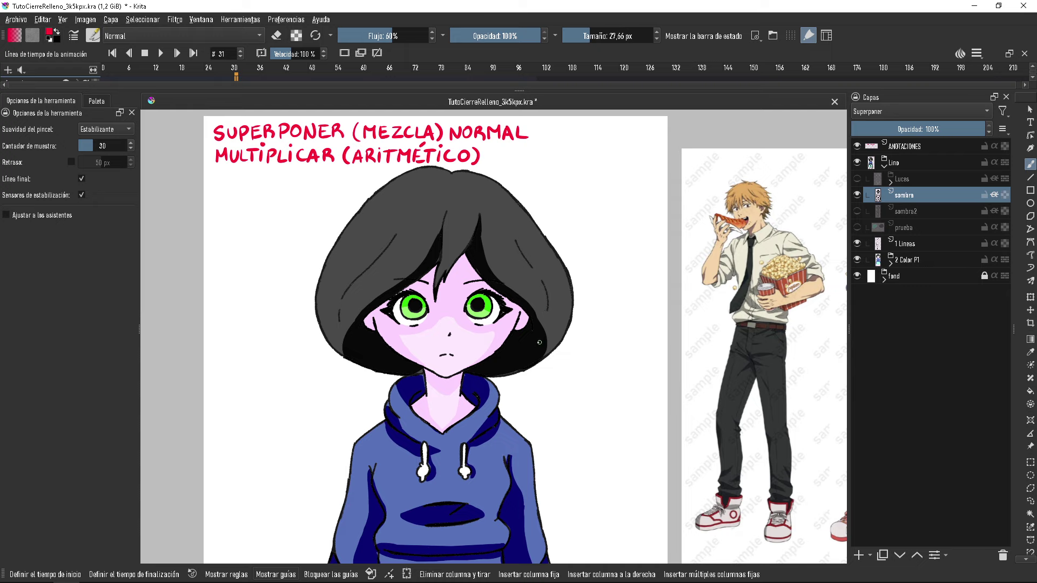
{"action": "scroll", "coordinate": [539, 341], "scroll_direction": "up", "scroll_amount": 2}
{"action": "scroll", "coordinate": [540, 335], "scroll_direction": "up", "scroll_amount": 1}
{"action": "scroll", "coordinate": [541, 324], "scroll_direction": "down", "scroll_amount": 4}
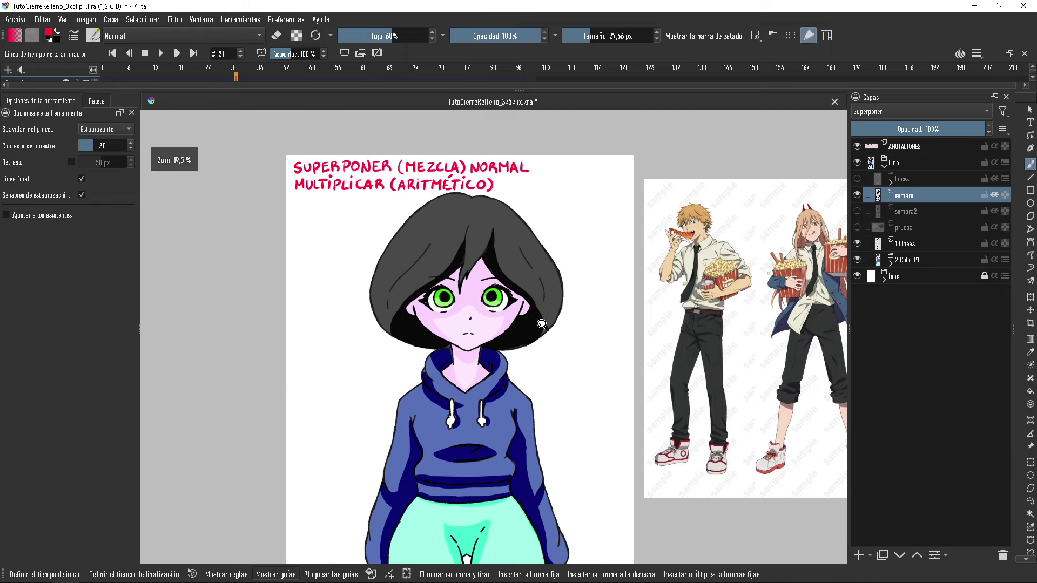
{"action": "scroll", "coordinate": [542, 324], "scroll_direction": "down", "scroll_amount": 1}
{"action": "scroll", "coordinate": [520, 358], "scroll_direction": "up", "scroll_amount": 1}
{"action": "scroll", "coordinate": [521, 324], "scroll_direction": "down", "scroll_amount": 2}
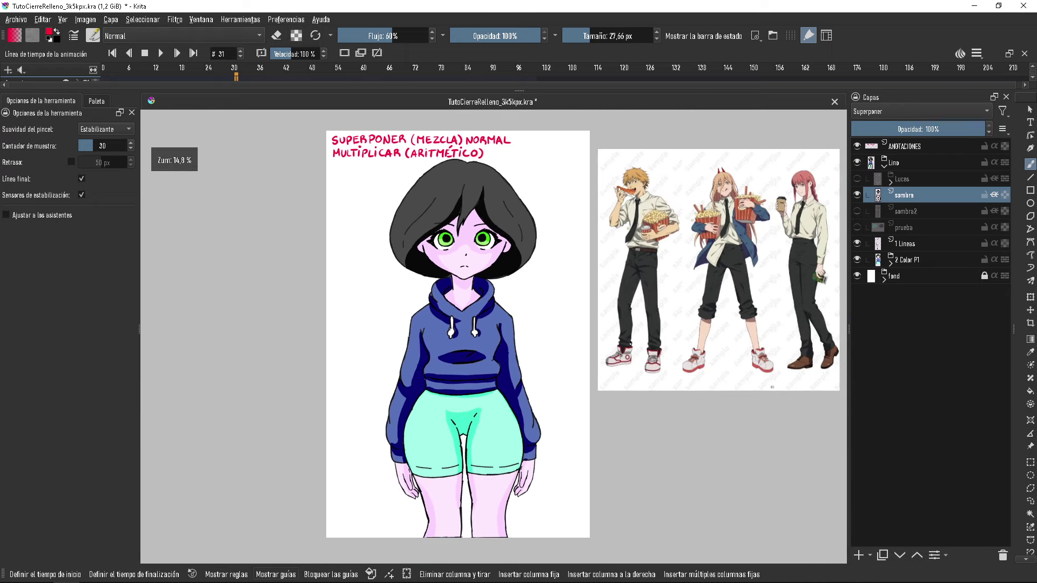
{"action": "left_click", "coordinate": [896, 110]}
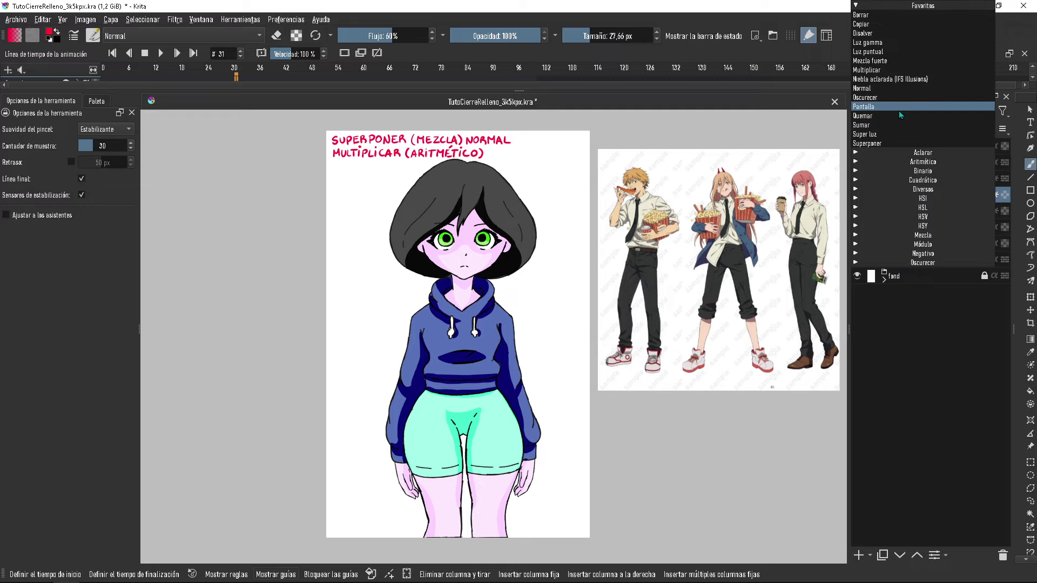
{"action": "left_click", "coordinate": [878, 90]}
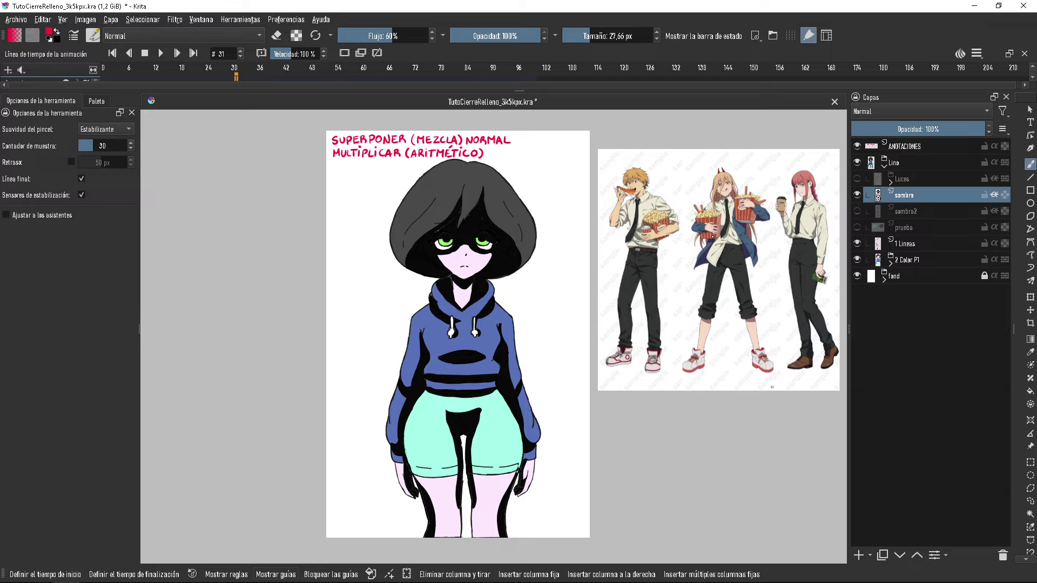
{"action": "left_click", "coordinate": [896, 113]}
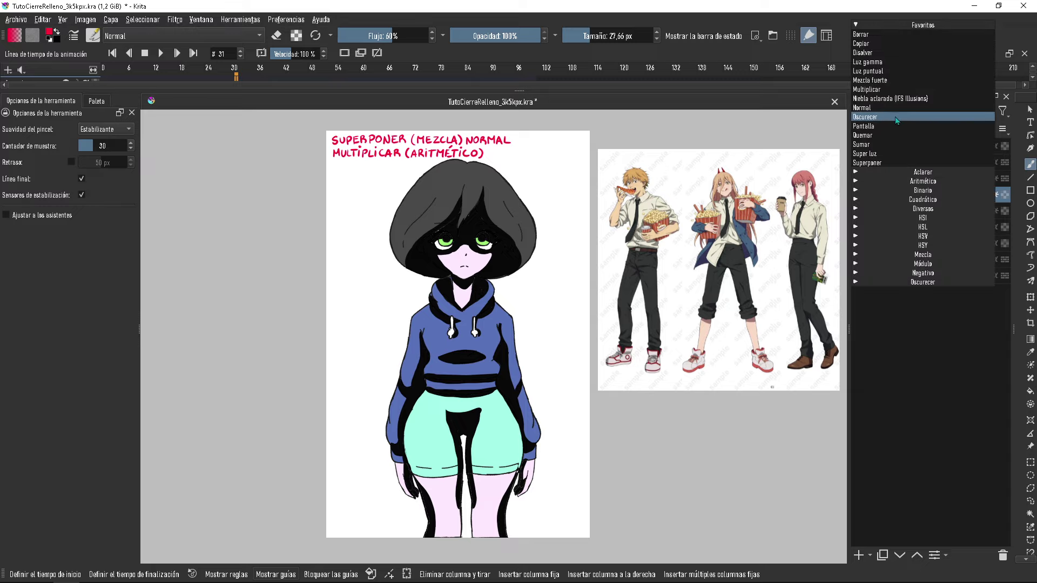
{"action": "left_click", "coordinate": [885, 163]}
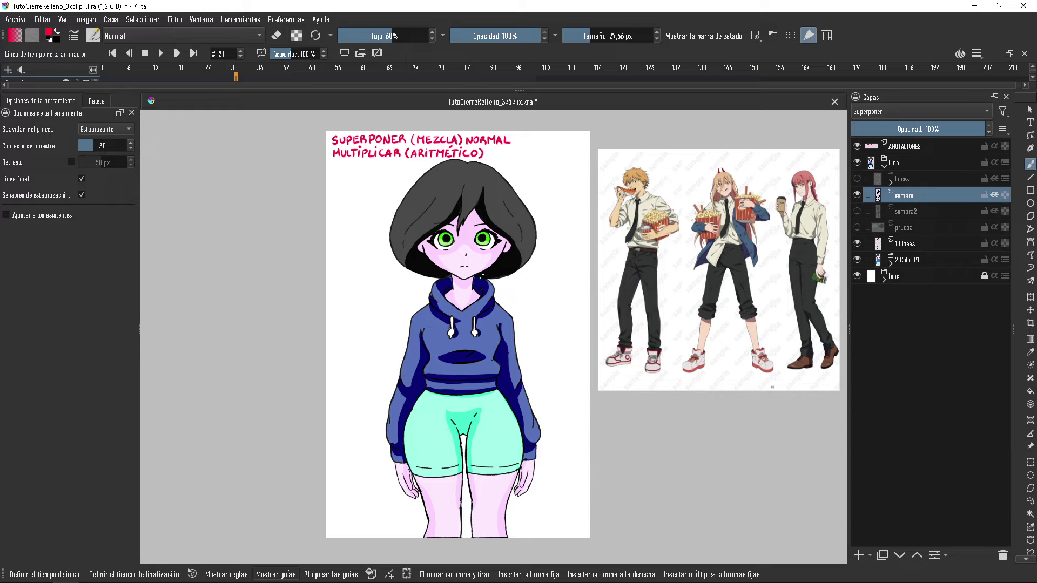
In the blend-mode list, expand Mezcla, untick and retick Superponer as a favourite, then collapse Mezcla
{"action": "left_click", "coordinate": [910, 113]}
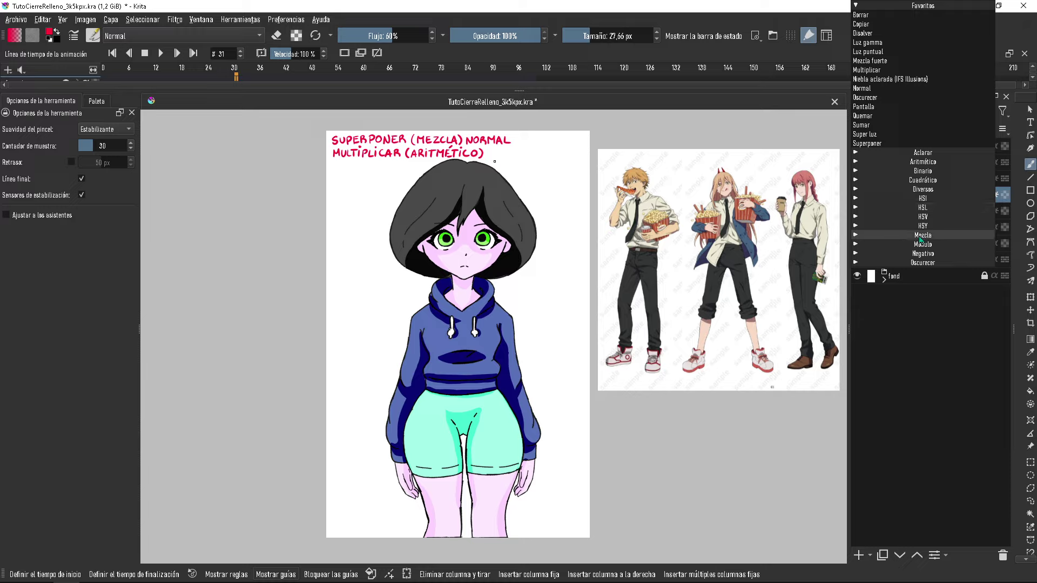
{"action": "left_click", "coordinate": [857, 236]}
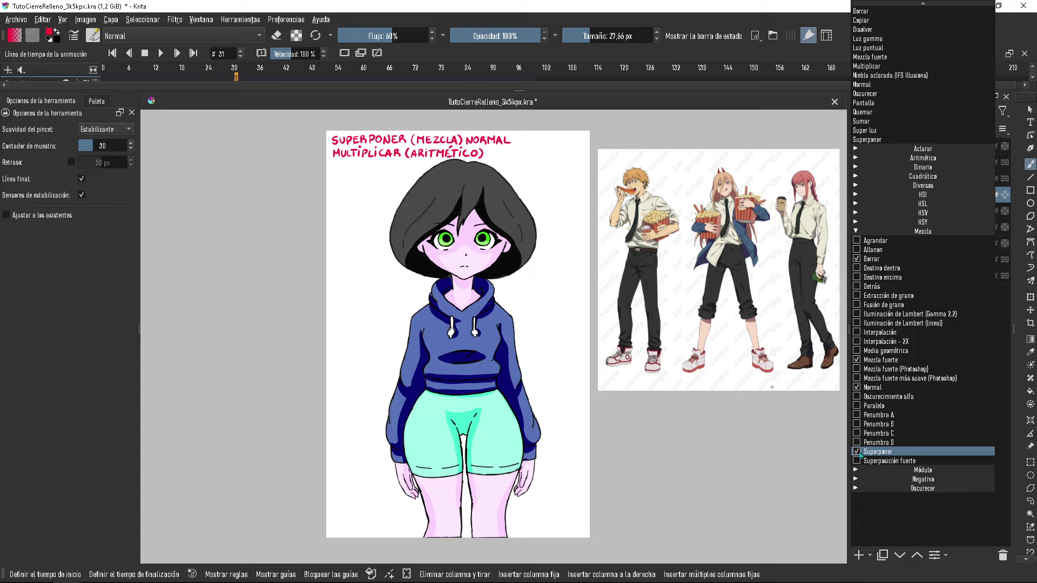
{"action": "left_click", "coordinate": [857, 452]}
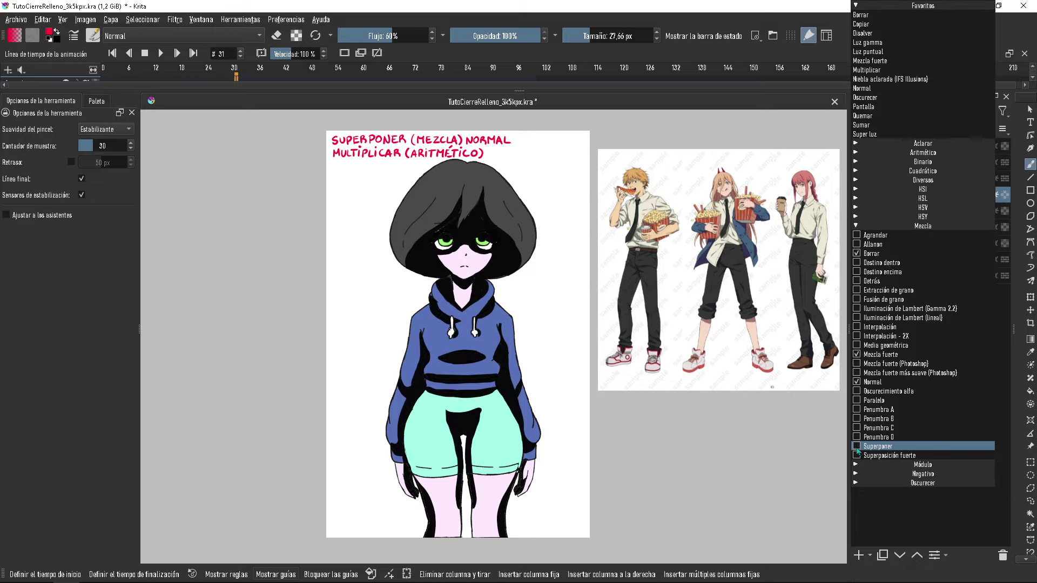
{"action": "left_click", "coordinate": [858, 448]}
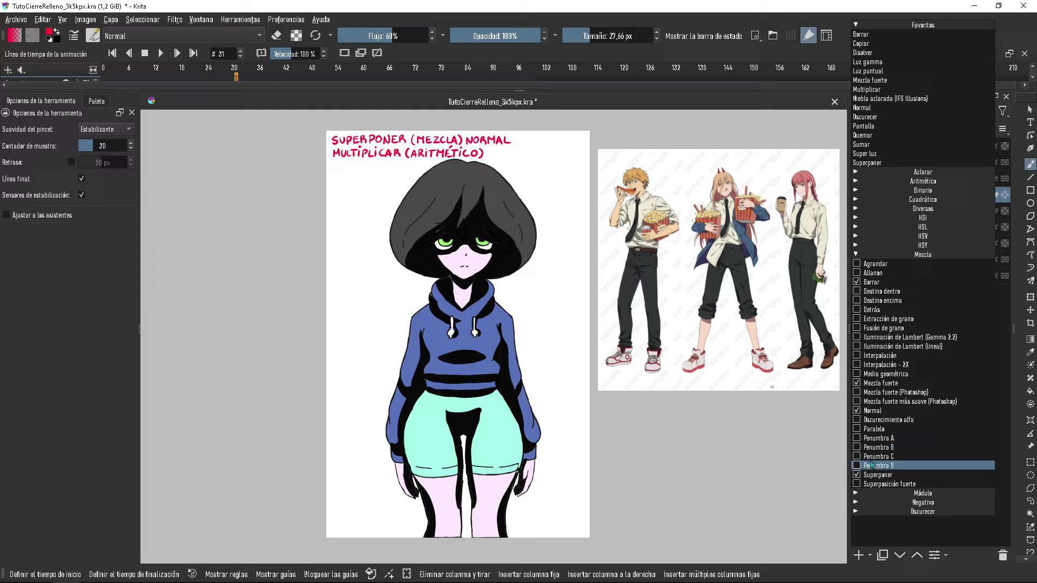
{"action": "left_click", "coordinate": [857, 258]}
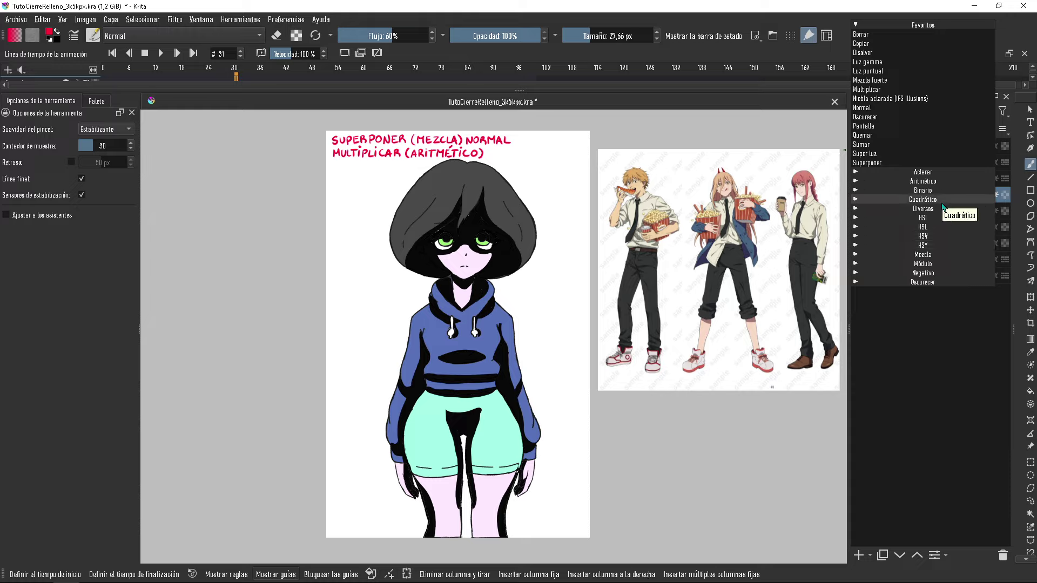
Browse the Aritmético, Diversos and Mezcla blend-mode groups, close the list, and hide sombra
{"action": "left_click", "coordinate": [856, 182]}
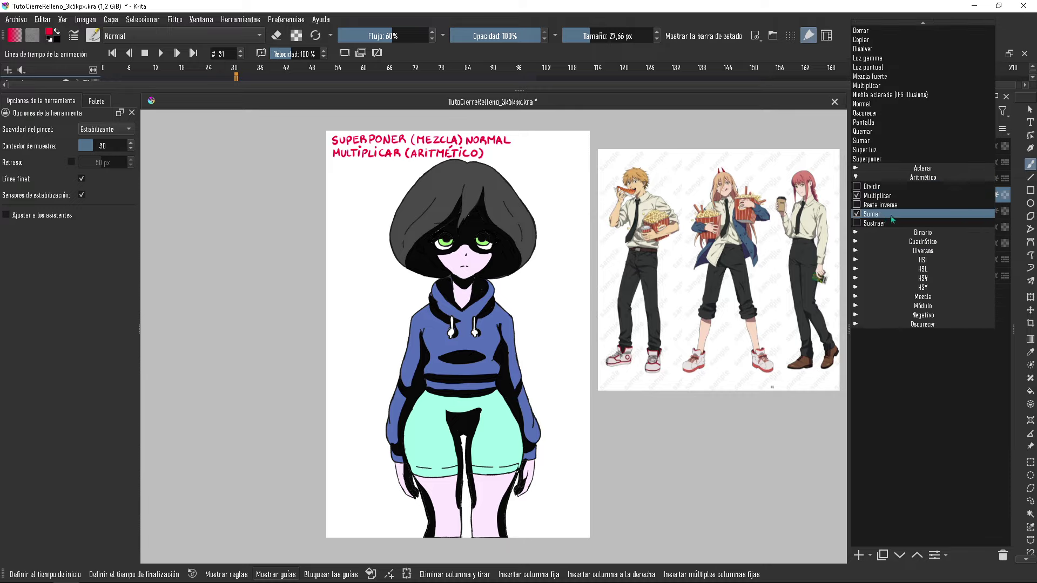
{"action": "left_click", "coordinate": [869, 179]}
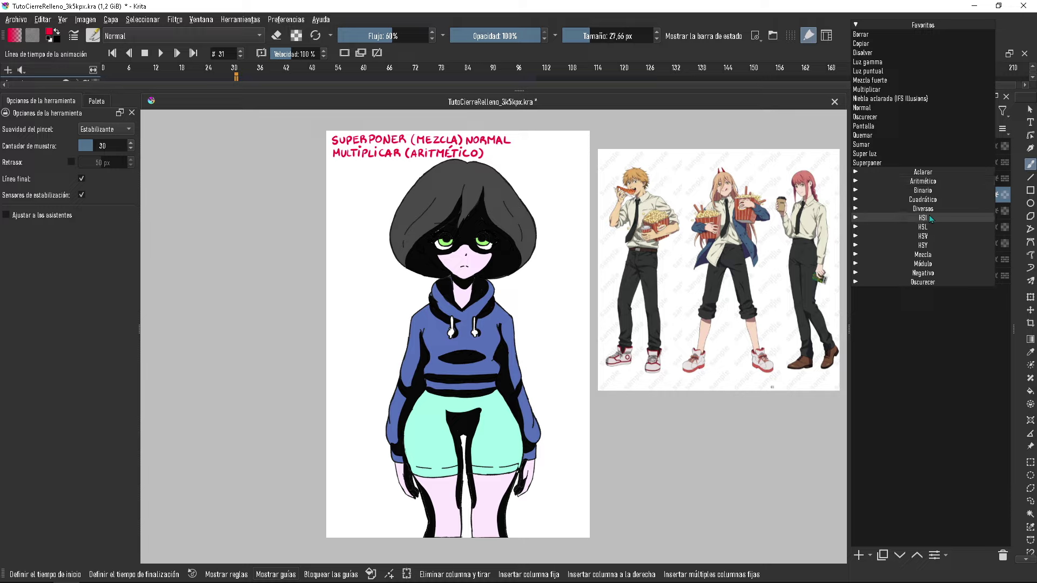
{"action": "left_click", "coordinate": [884, 208]}
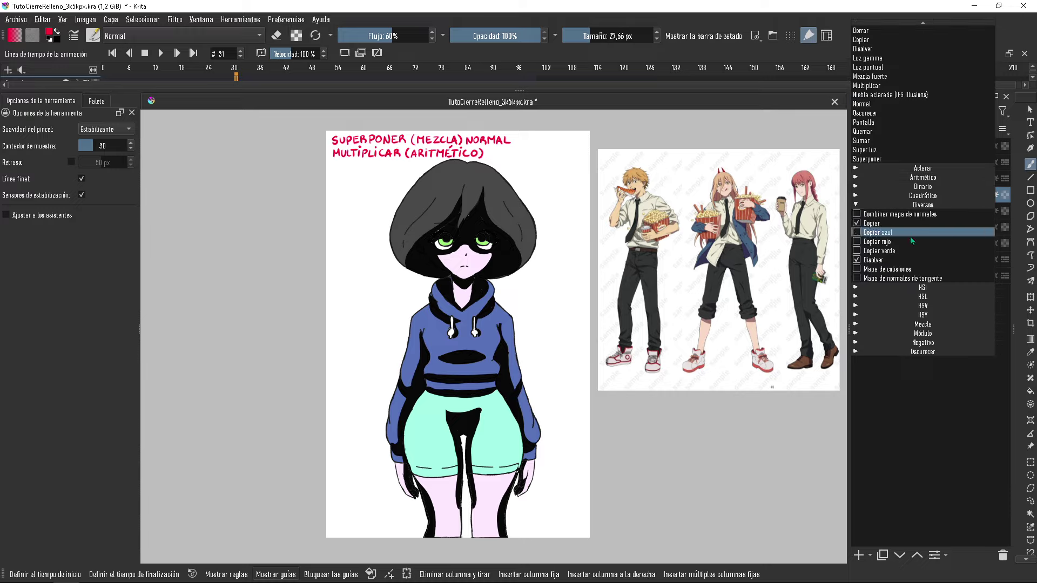
{"action": "left_click", "coordinate": [881, 206]}
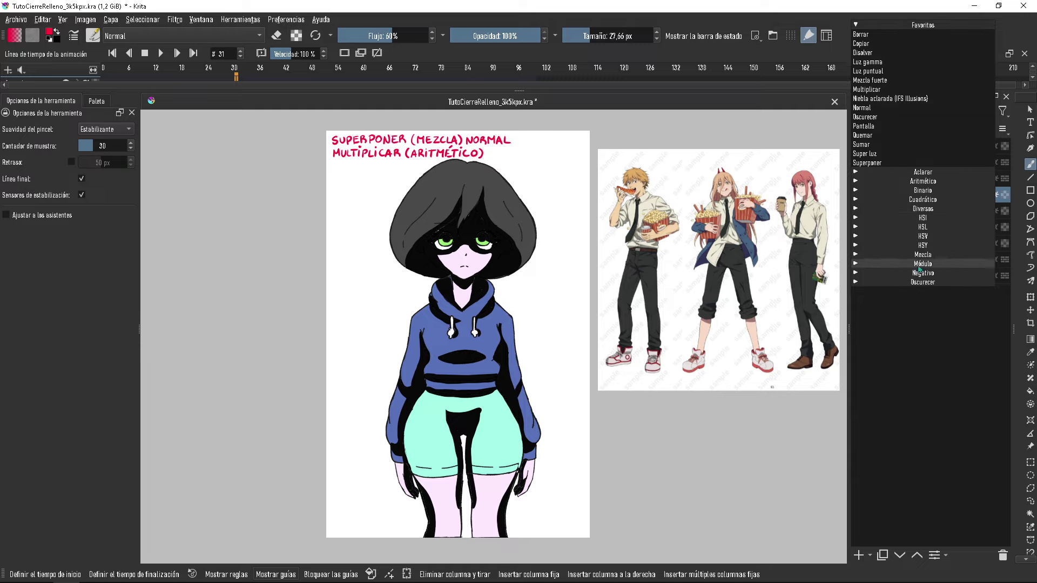
{"action": "left_click", "coordinate": [856, 259]}
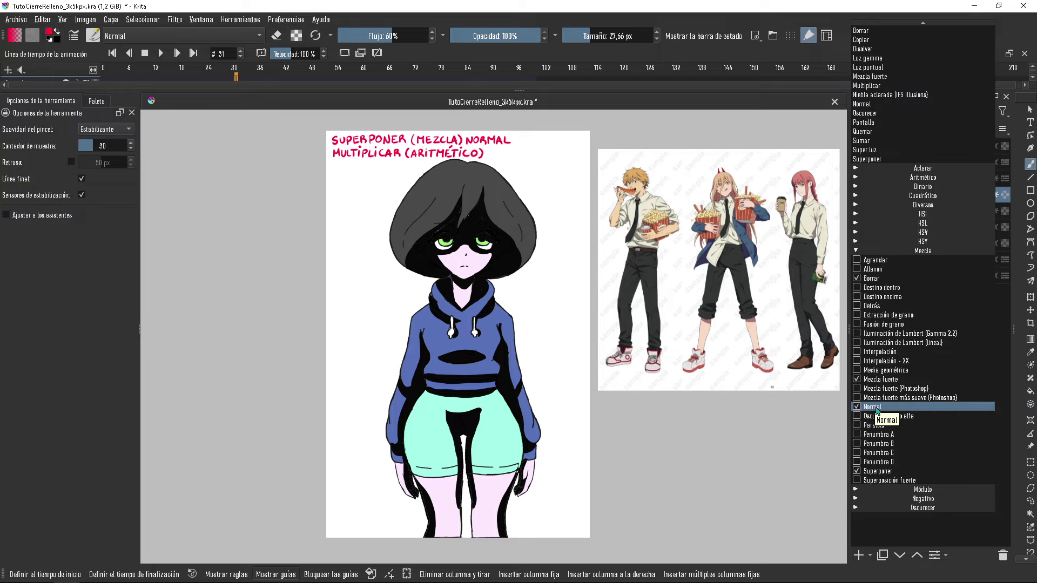
{"action": "left_click", "coordinate": [863, 251]}
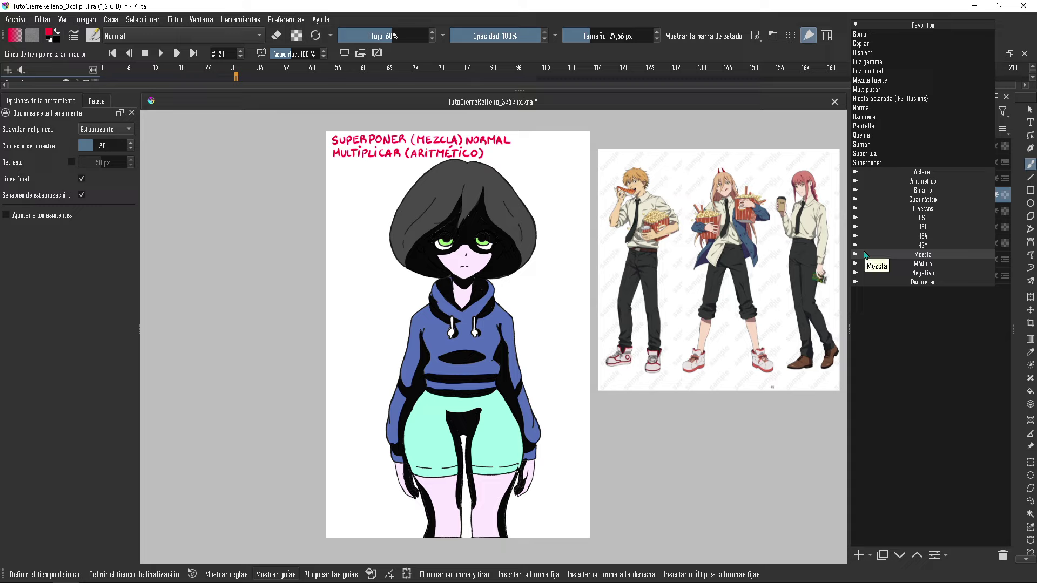
{"action": "left_click", "coordinate": [876, 359]}
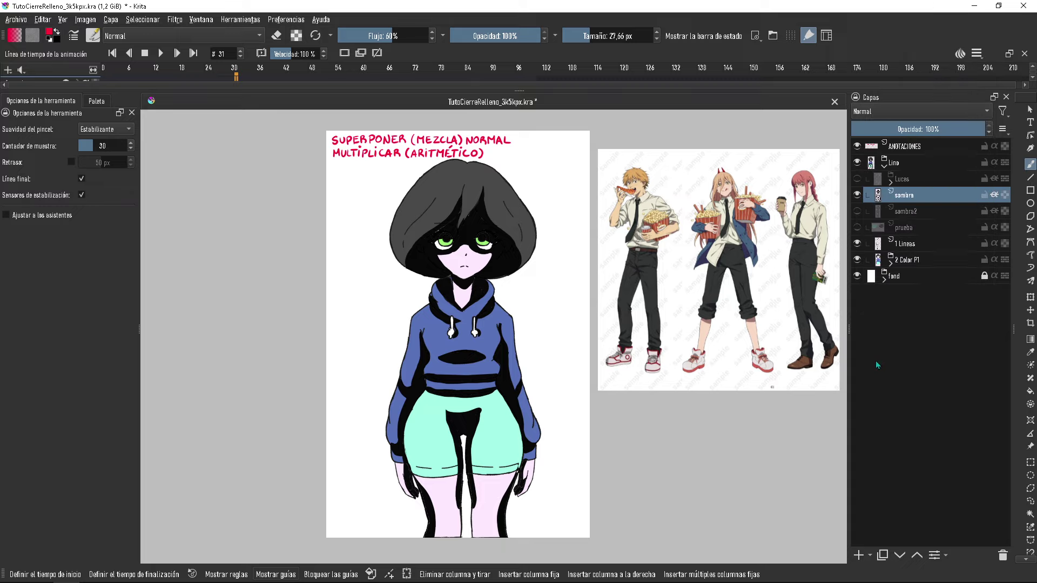
{"action": "left_click", "coordinate": [857, 194]}
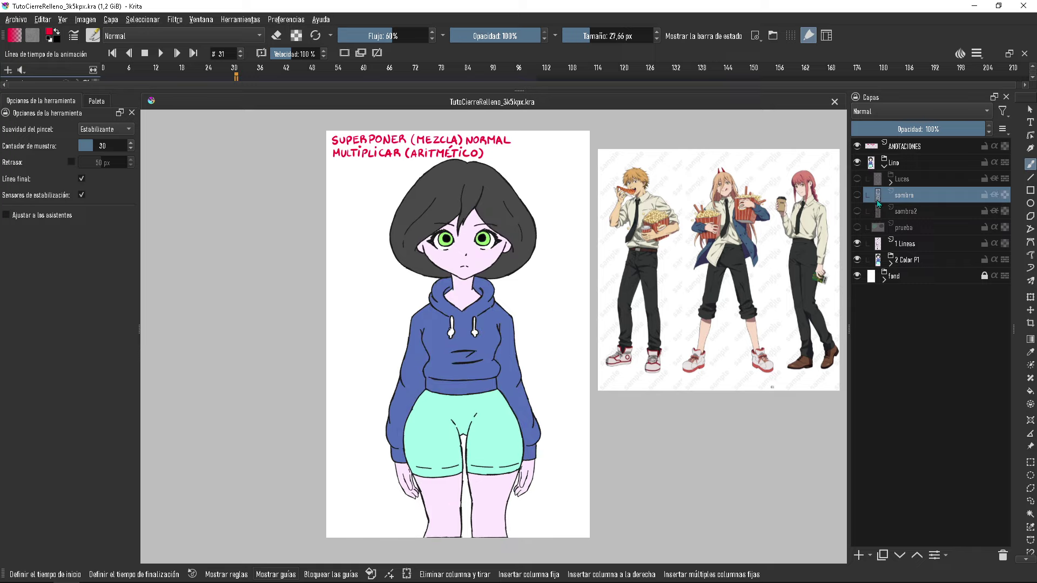
Show and select the prueba layer, then transform its test blobs slightly up and left
{"action": "left_click", "coordinate": [857, 227]}
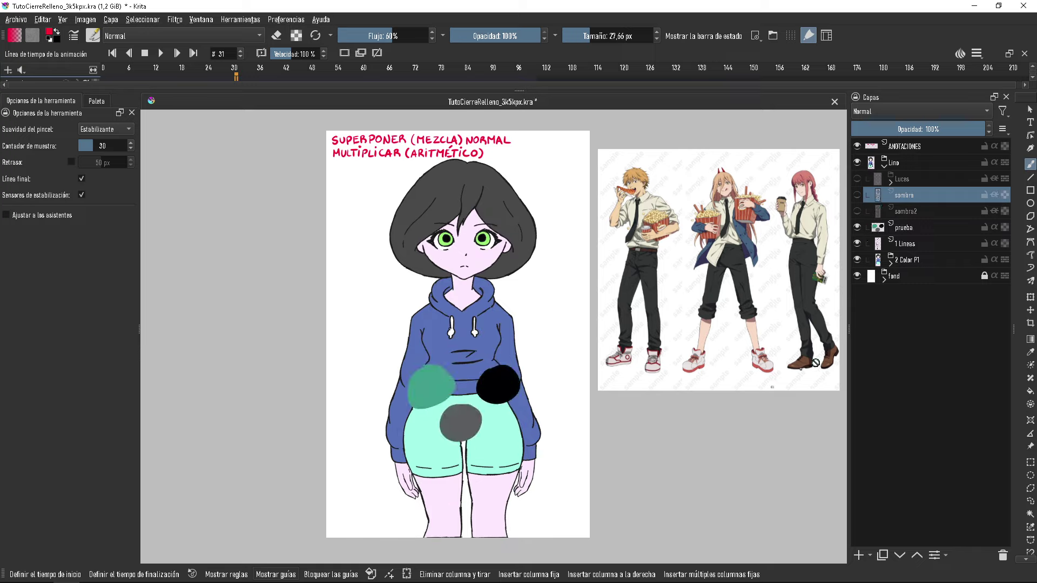
{"action": "left_click", "coordinate": [916, 229]}
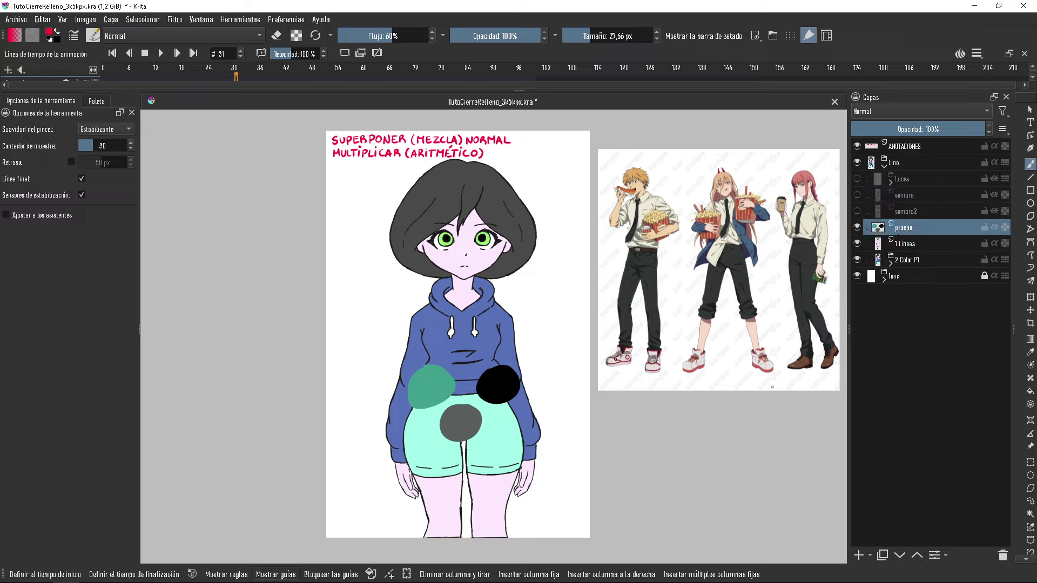
{"action": "key", "text": "ctrl+t"}
{"action": "left_click_drag", "start_coordinate": [488, 388], "coordinate": [497, 399]}
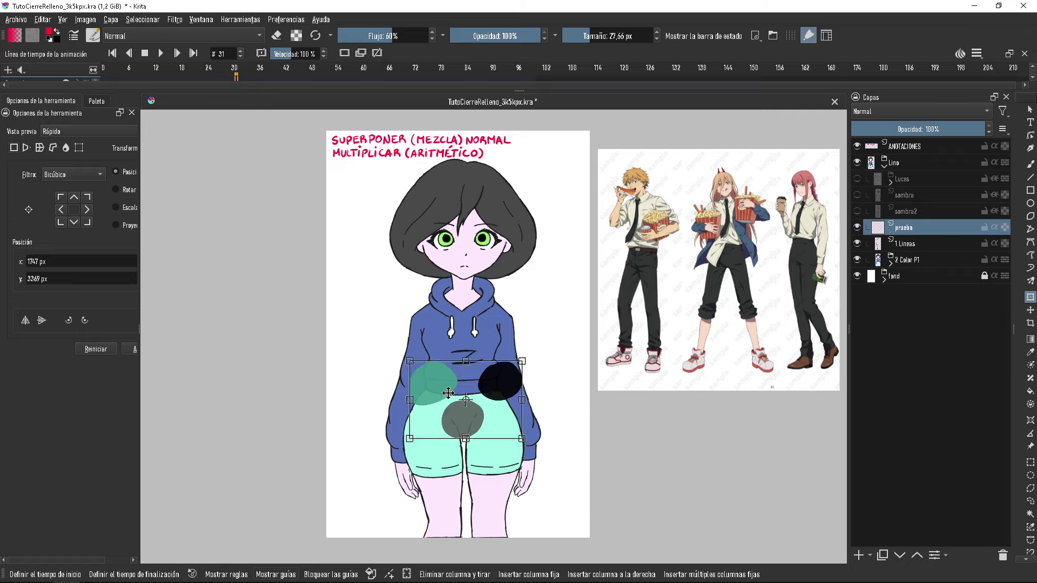
{"action": "key", "text": "b"}
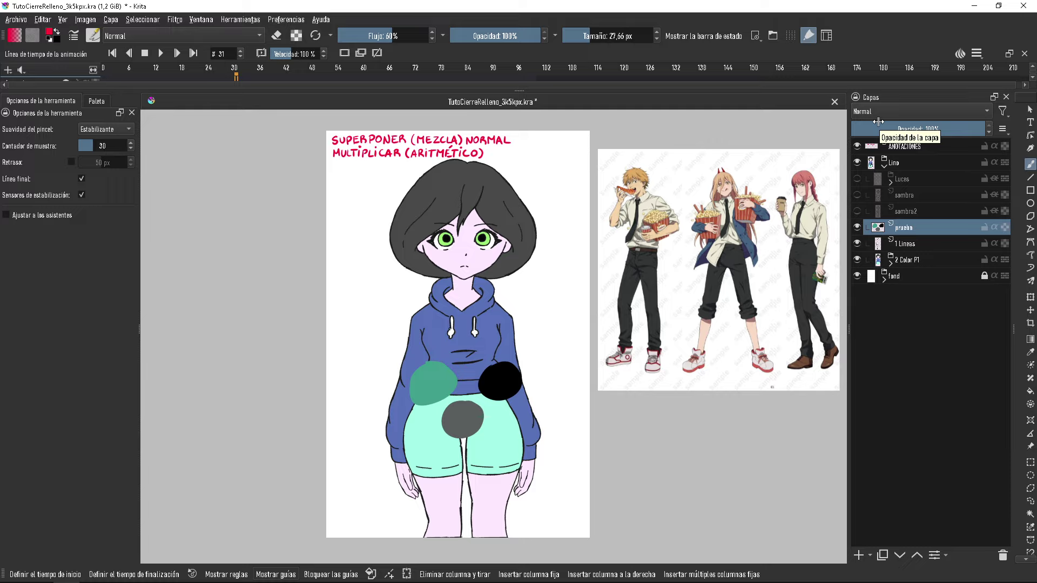
Blend the prueba layer with Multiplicar and zoom in to see its circles darken the clothes
{"action": "left_click", "coordinate": [895, 111]}
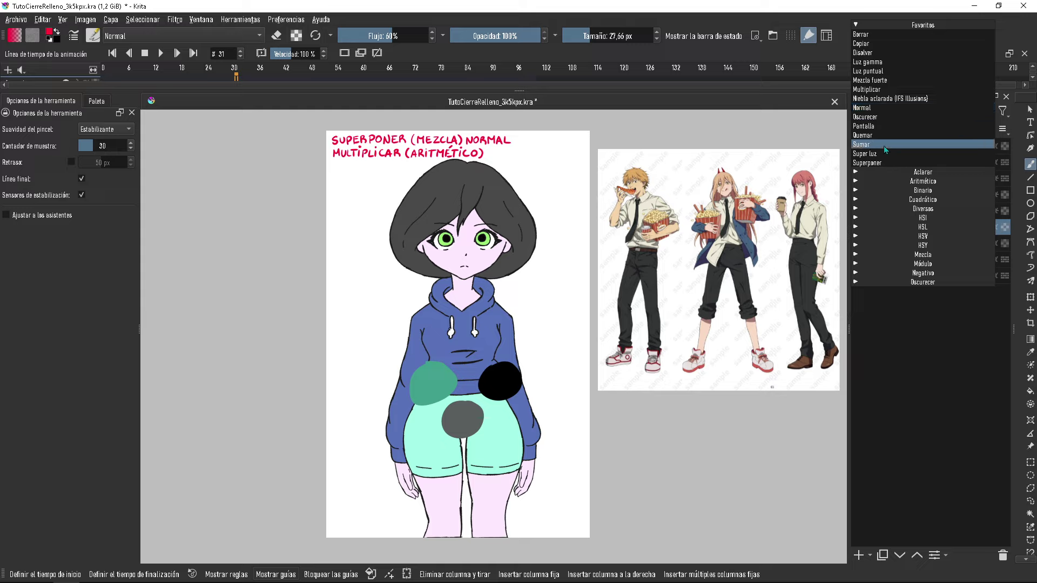
{"action": "left_click", "coordinate": [859, 116]}
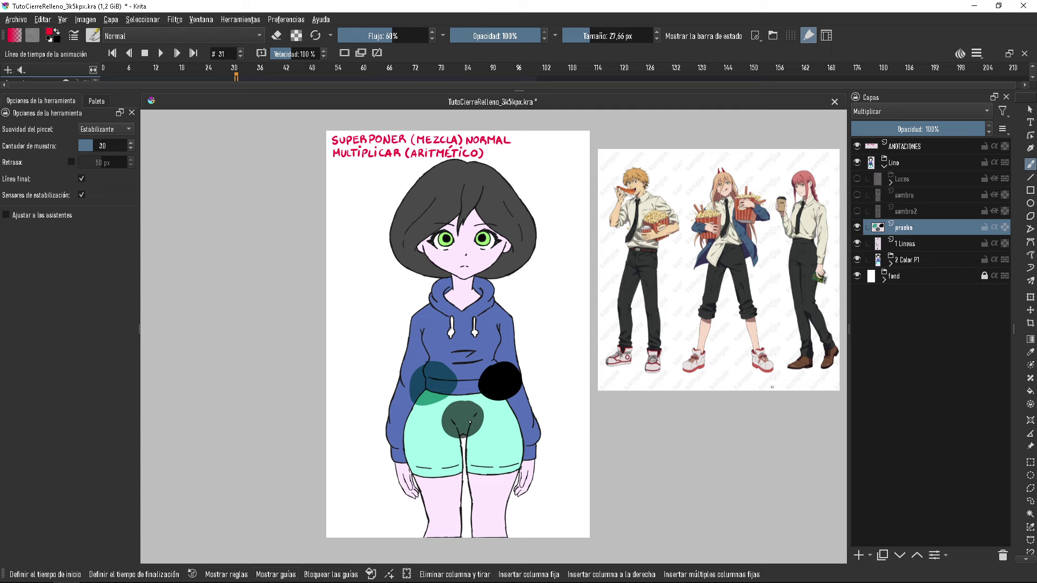
{"action": "scroll", "coordinate": [469, 421], "scroll_direction": "up", "scroll_amount": 1}
{"action": "scroll", "coordinate": [468, 424], "scroll_direction": "up", "scroll_amount": 1}
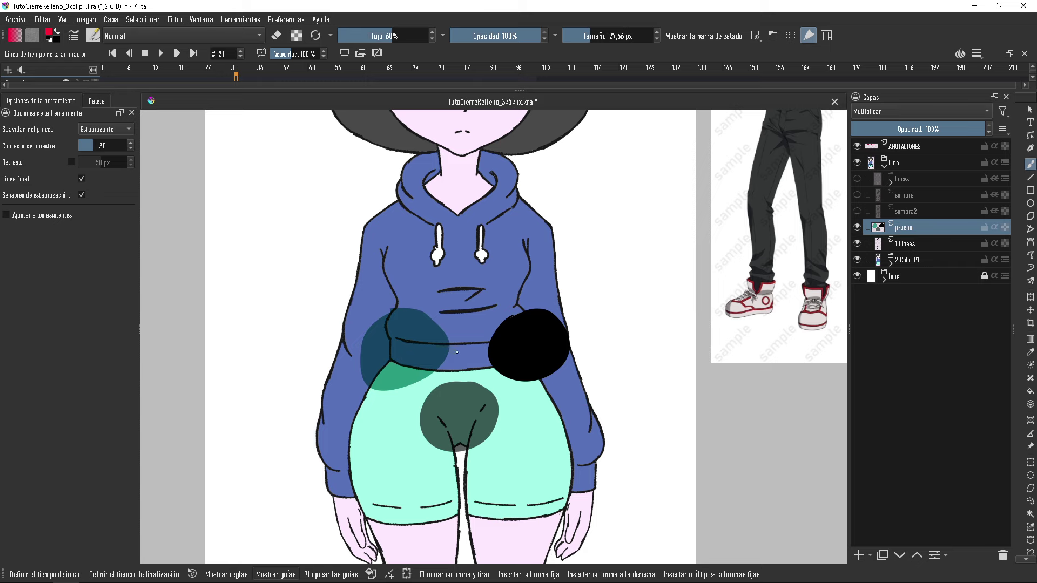
Transform the prueba circles up onto the girl's face, then set prueba's blending to Superponer
{"action": "mouse_move", "coordinate": [509, 296]}
{"action": "left_mouse_down"}
{"action": "mouse_move", "coordinate": [510, 388]}
{"action": "mouse_move", "coordinate": [525, 179]}
{"action": "left_mouse_up"}
{"action": "key", "text": "ctrl+t"}
{"action": "scroll", "coordinate": [551, 298], "scroll_direction": "up", "scroll_amount": 2}
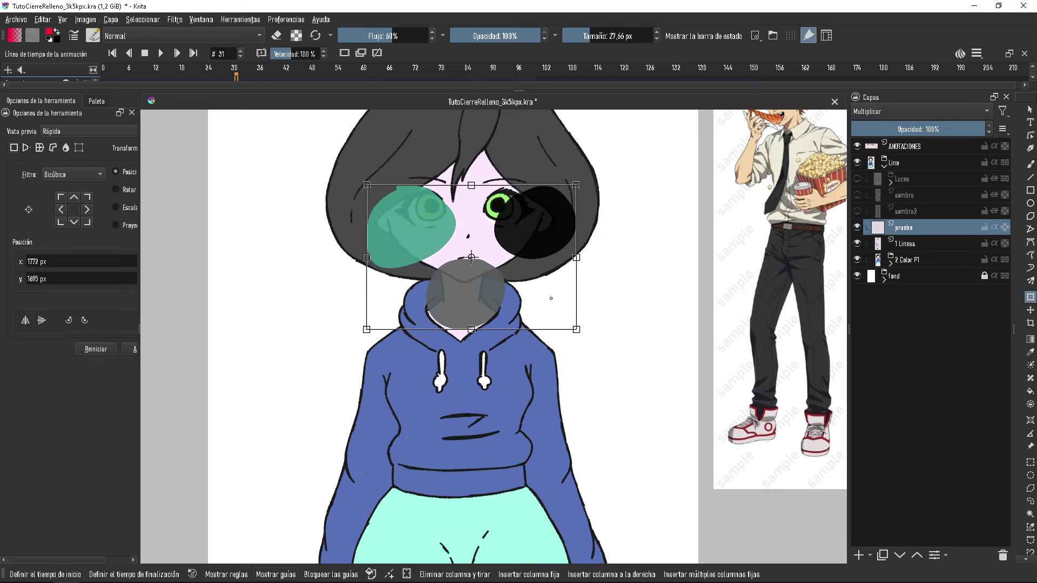
{"action": "key", "text": "b"}
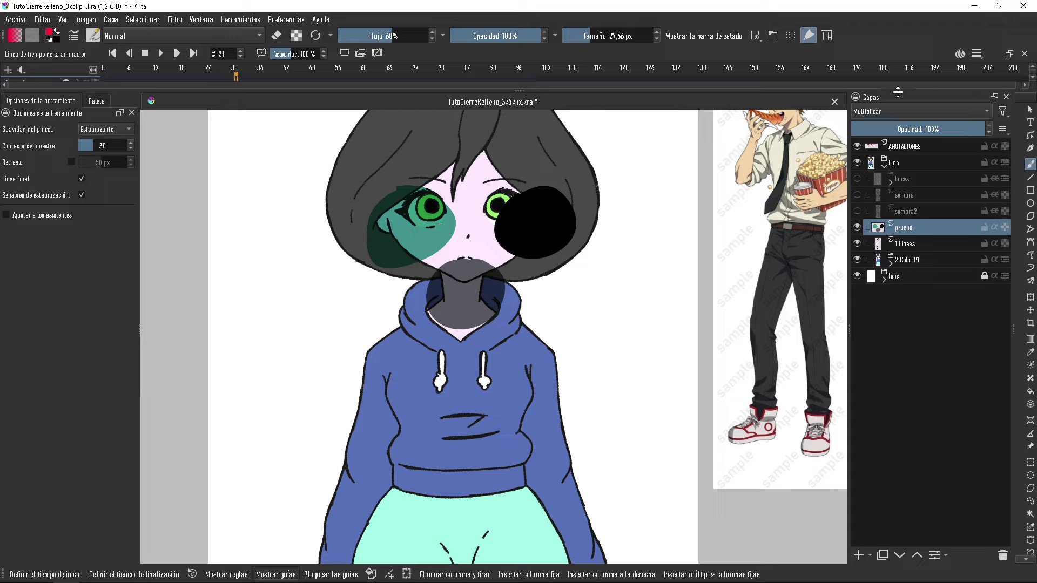
{"action": "left_click", "coordinate": [895, 115]}
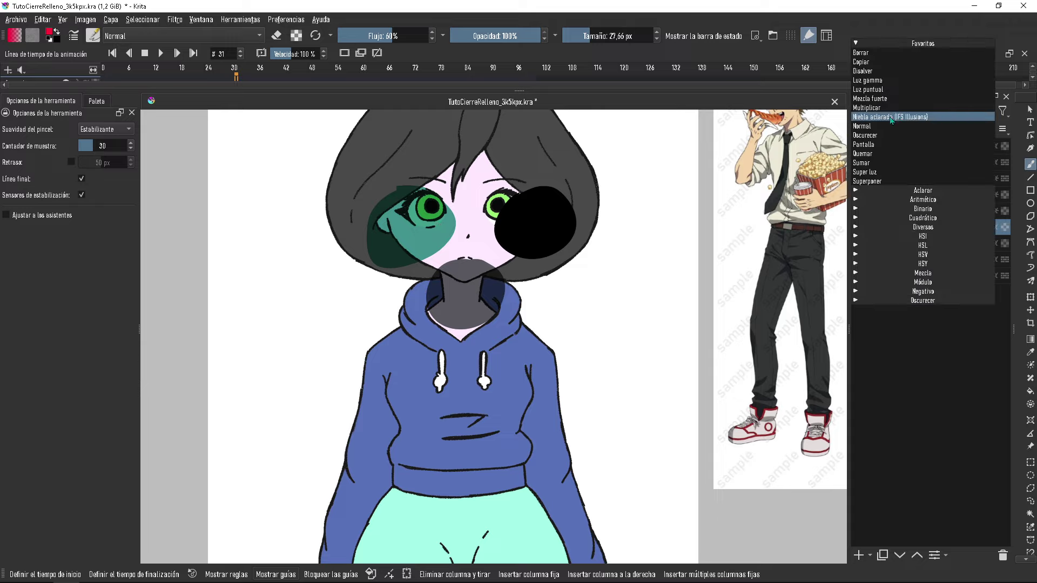
{"action": "left_click", "coordinate": [884, 186]}
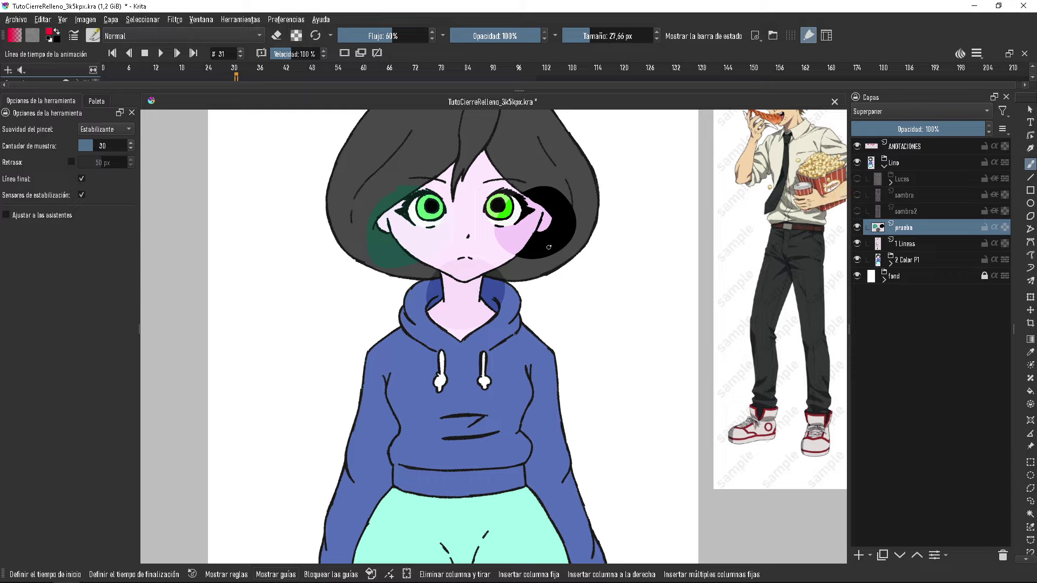
Zoom in and reposition the prueba blobs across the face, hair and neck, then return to the brush
{"action": "scroll", "coordinate": [549, 246], "scroll_direction": "up", "scroll_amount": 1}
{"action": "scroll", "coordinate": [556, 226], "scroll_direction": "up", "scroll_amount": 1}
{"action": "scroll", "coordinate": [563, 197], "scroll_direction": "up", "scroll_amount": 1}
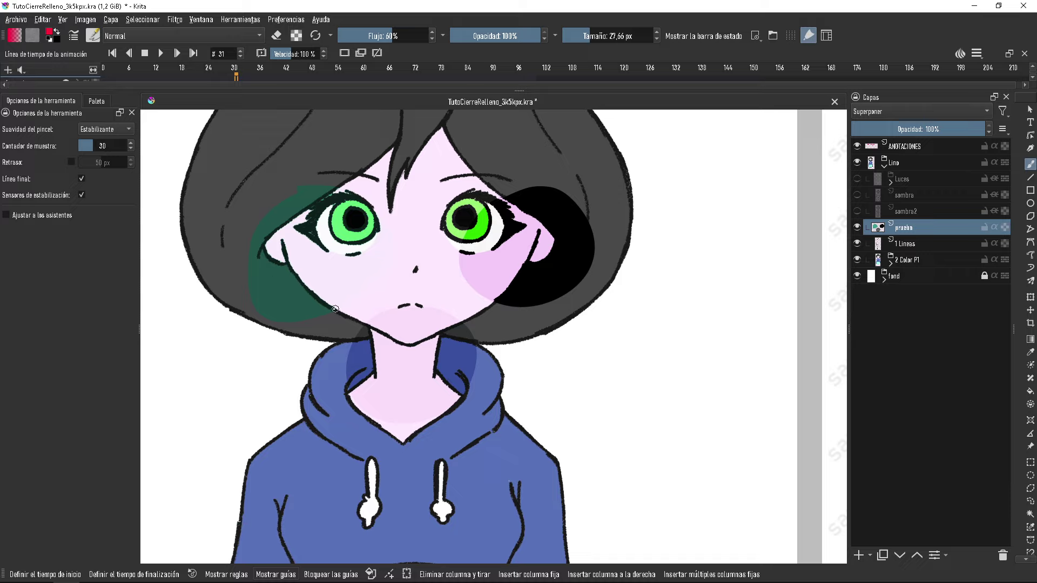
{"action": "key", "text": "ctrl+t"}
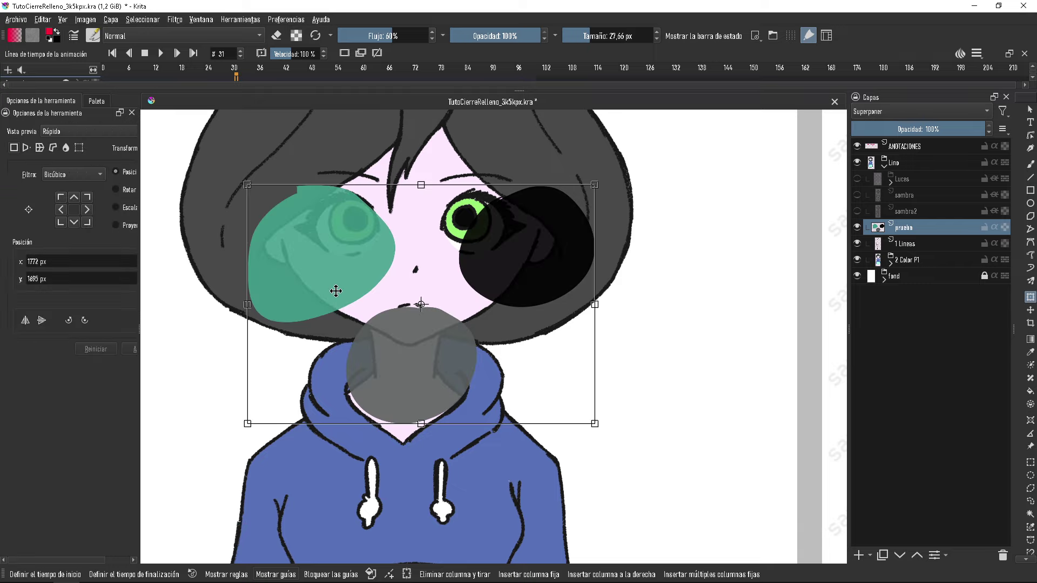
{"action": "key", "text": "b"}
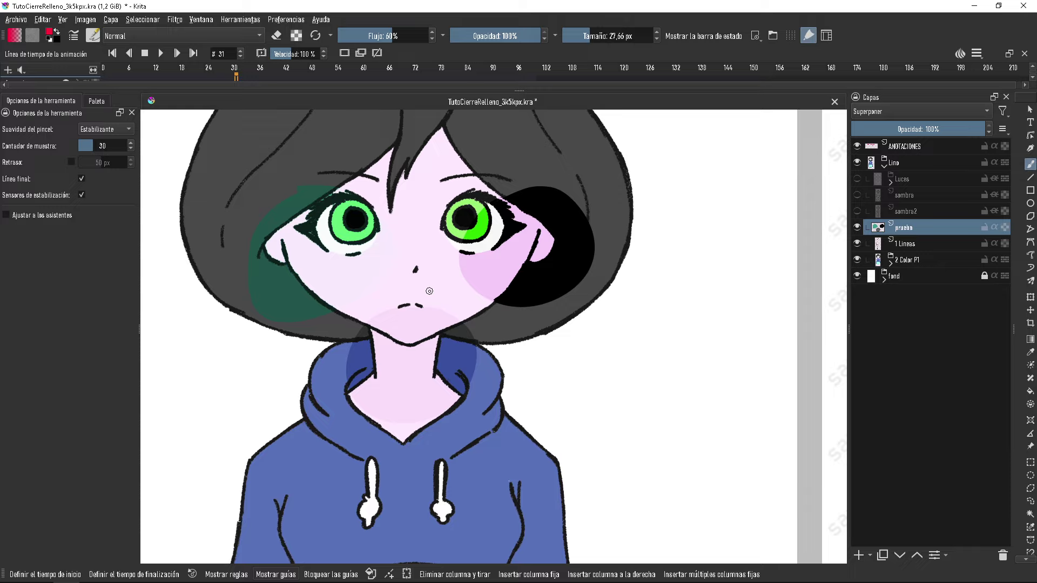
Reset prueba to Normal blending, hide it, and make sombra2 visible
{"action": "left_click", "coordinate": [897, 120]}
{"action": "left_click", "coordinate": [894, 94]}
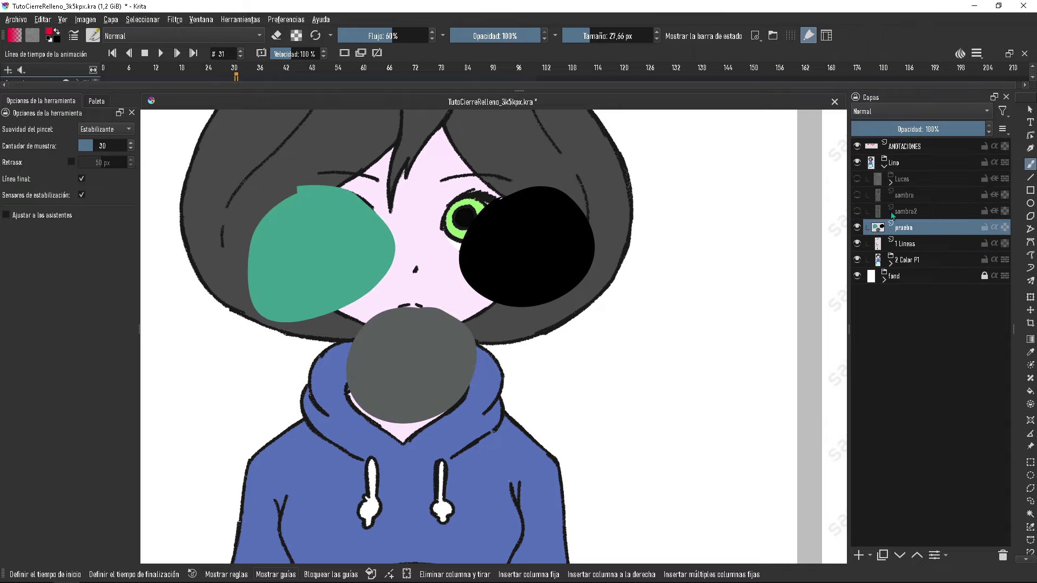
{"action": "left_click", "coordinate": [857, 226]}
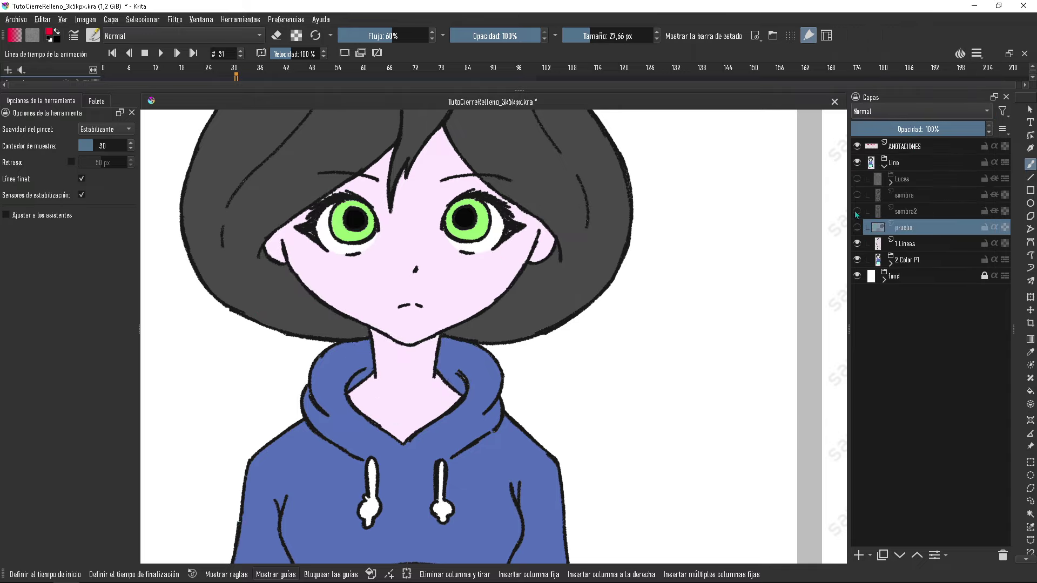
{"action": "left_click", "coordinate": [857, 210]}
{"action": "scroll", "coordinate": [530, 341], "scroll_direction": "down", "scroll_amount": 3}
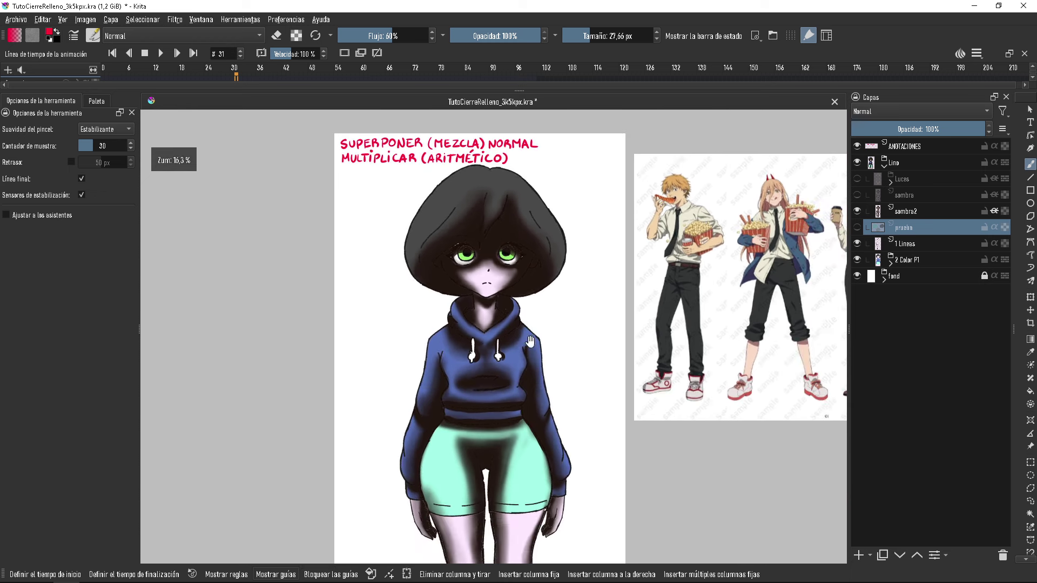
Set both prueba and sombra2 to Superponer blending, ending with sombra2 selected
{"action": "left_click", "coordinate": [896, 111]}
{"action": "left_click", "coordinate": [888, 162]}
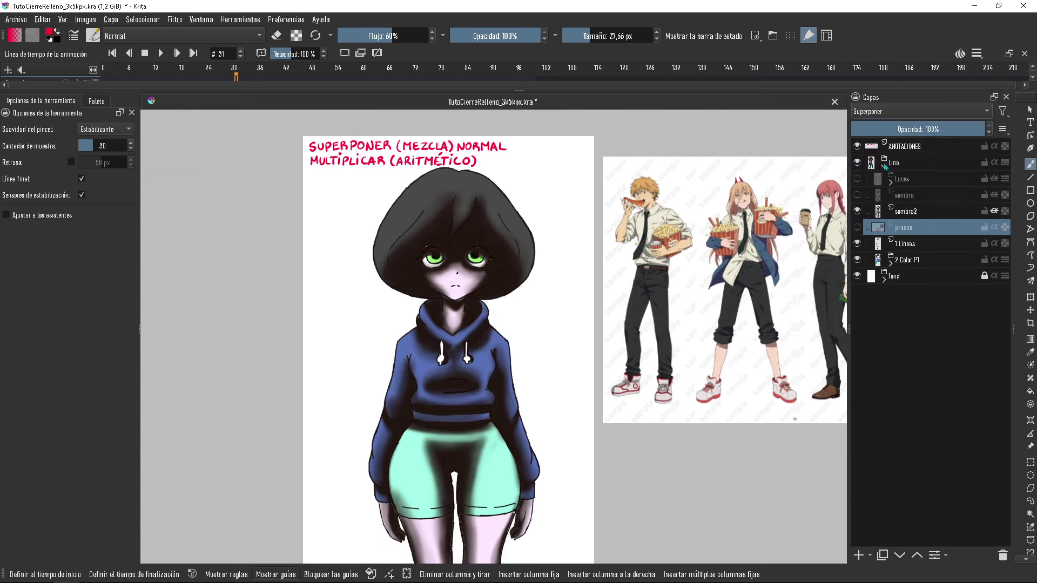
{"action": "left_click", "coordinate": [907, 212]}
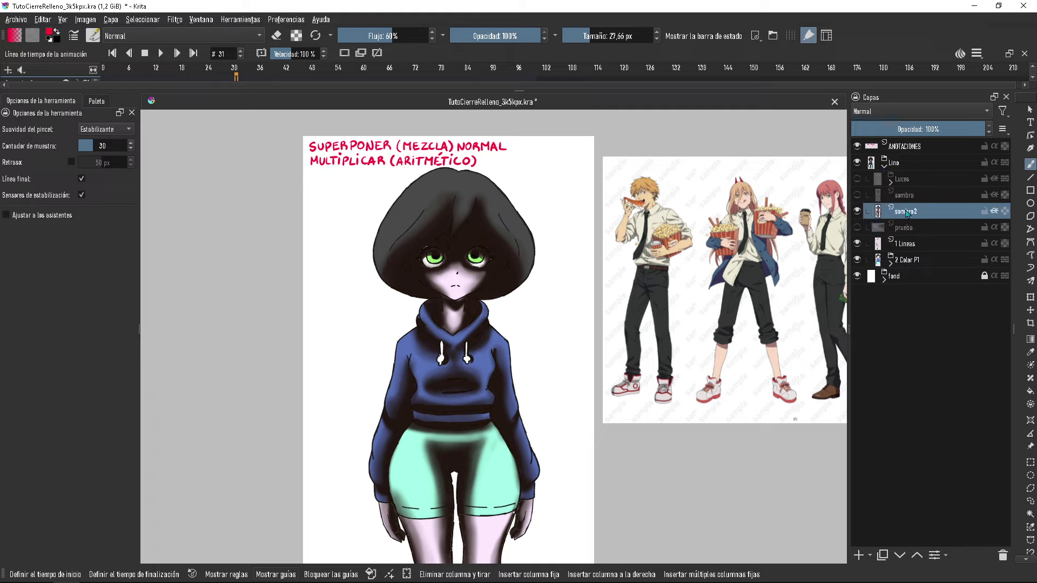
{"action": "left_click", "coordinate": [896, 111]}
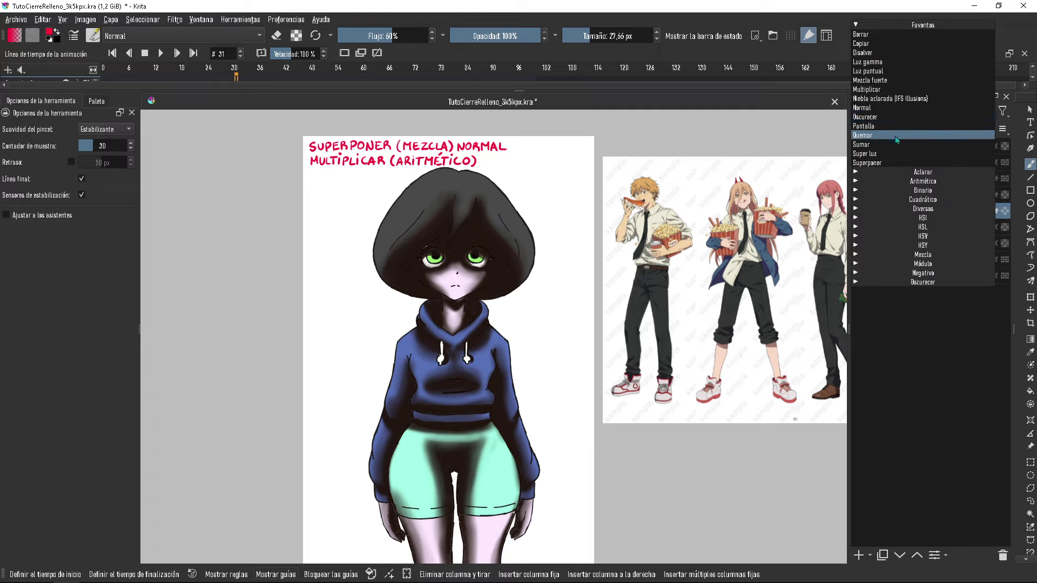
{"action": "left_click", "coordinate": [891, 164]}
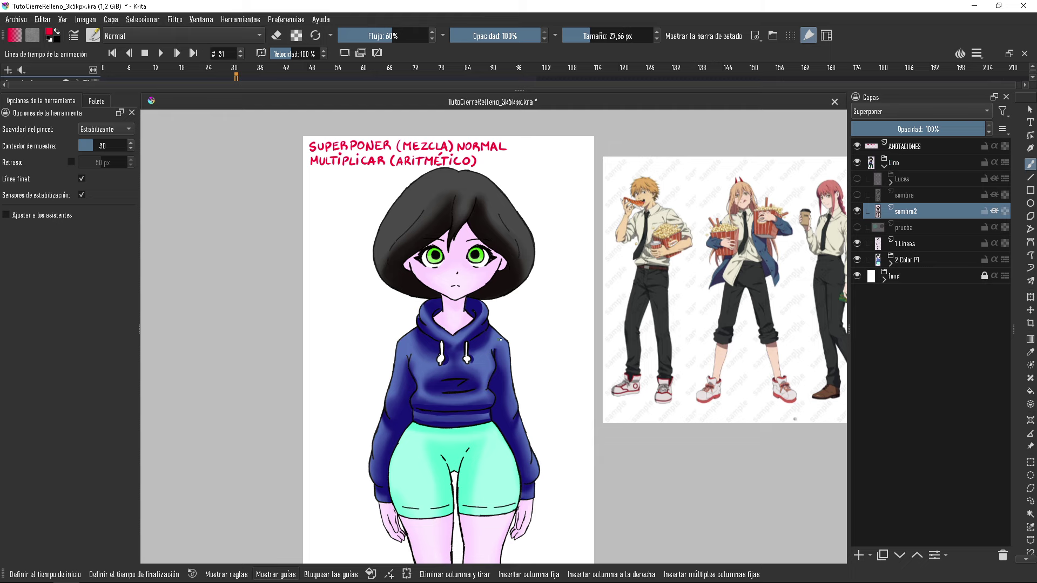
Zoom and pan across the face, hoodie and shorts to inspect the Superponer shading
{"action": "left_click", "coordinate": [475, 302]}
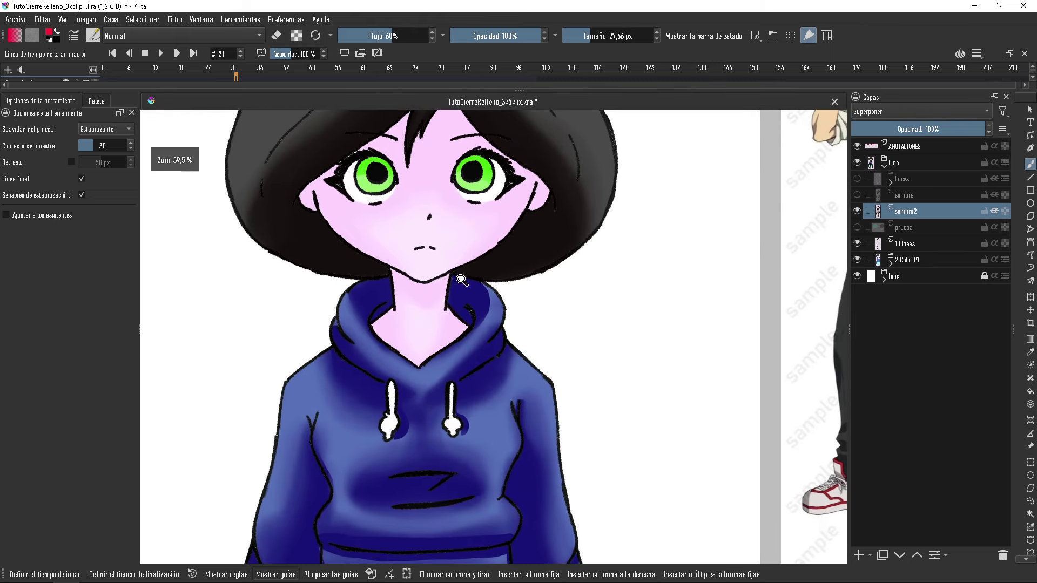
{"action": "left_click", "coordinate": [449, 297]}
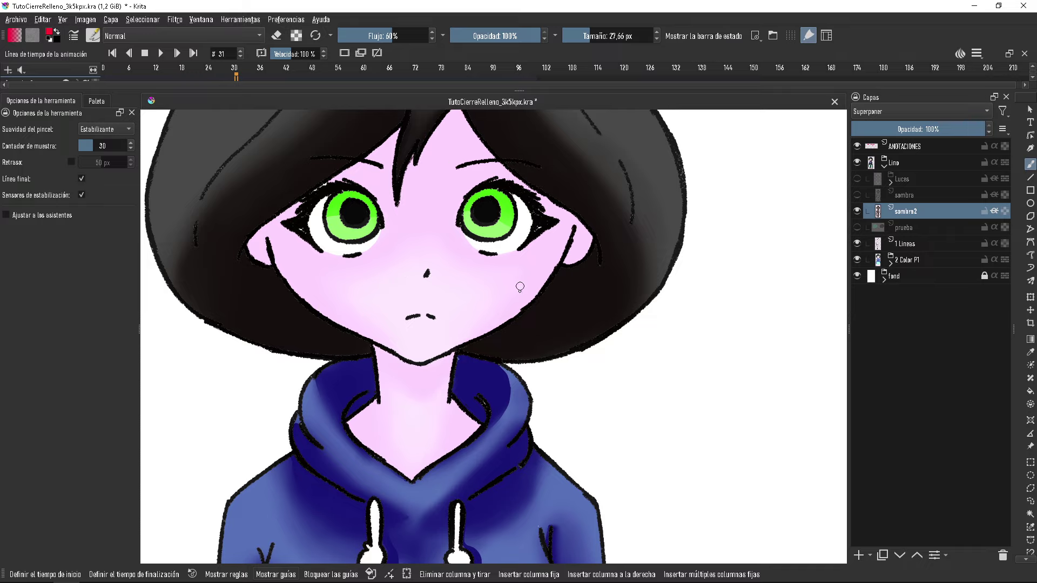
{"action": "left_click_drag", "start_coordinate": [448, 398], "coordinate": [449, 301]}
{"action": "key", "text": "minus"}
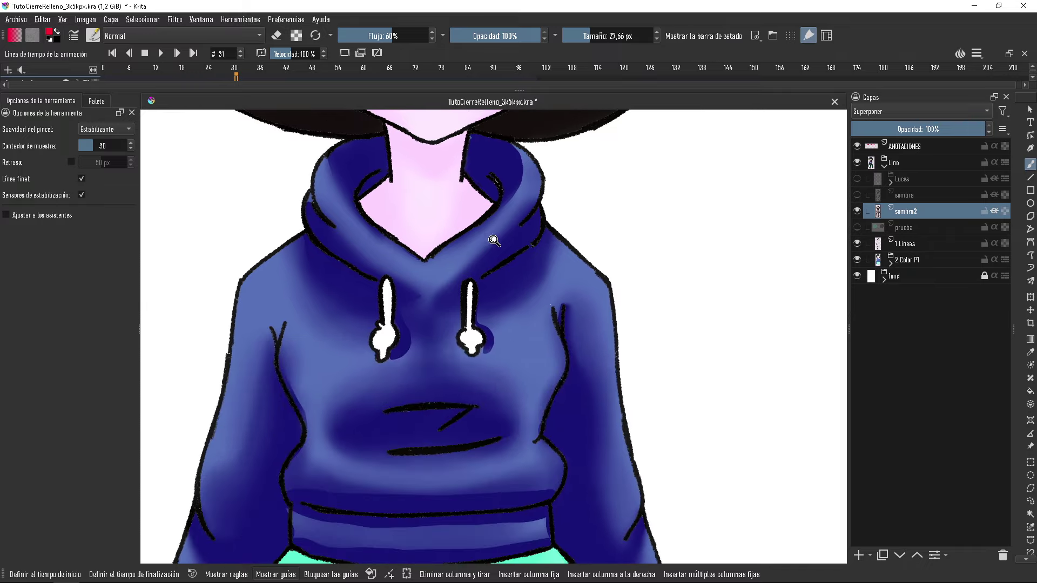
{"action": "key", "text": "minus"}
{"action": "scroll", "coordinate": [438, 351], "scroll_direction": "down", "scroll_amount": 3}
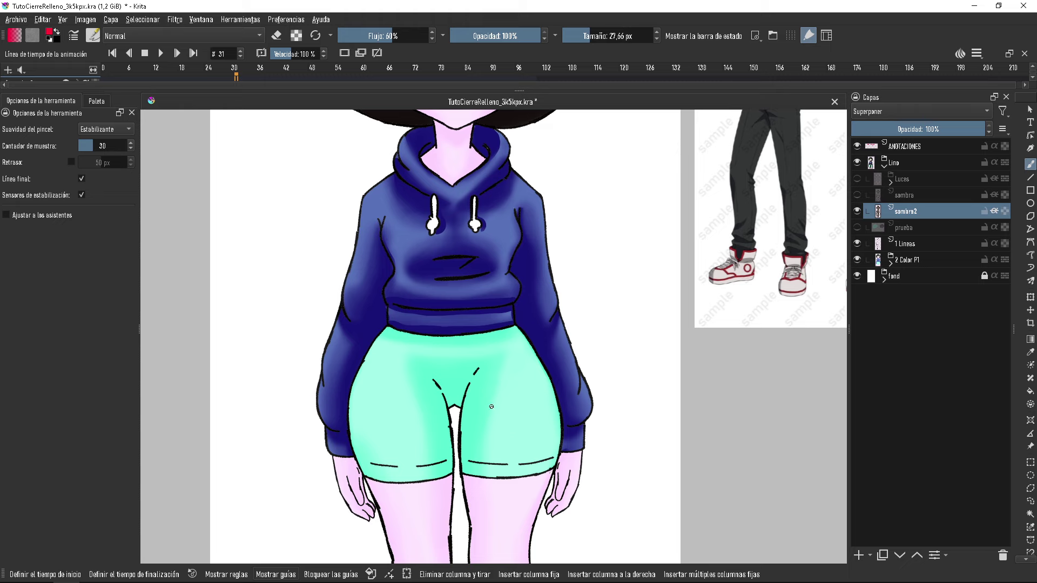
{"action": "scroll", "coordinate": [487, 410], "scroll_direction": "up", "scroll_amount": 2}
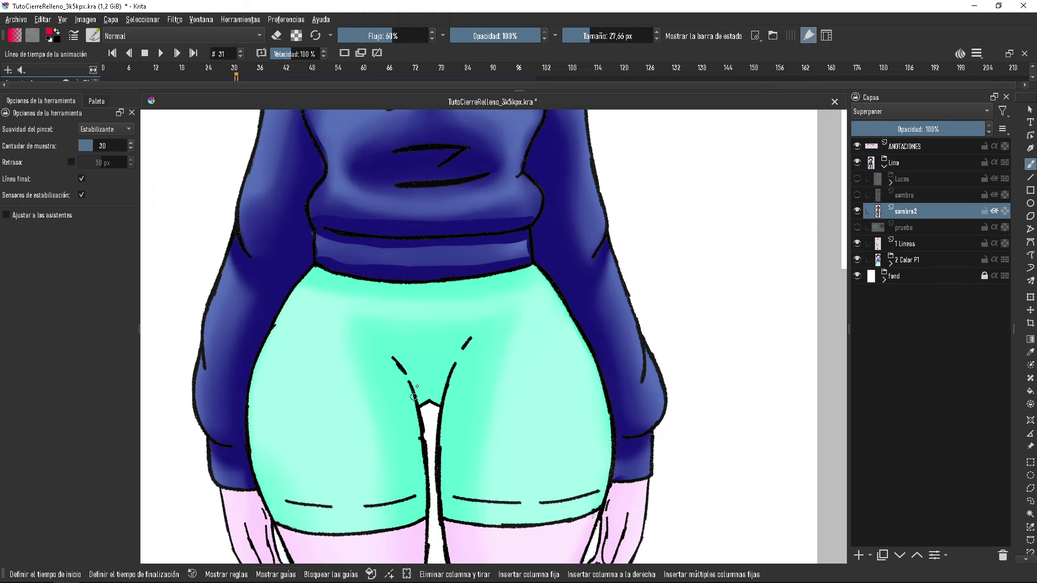
{"action": "scroll", "coordinate": [513, 324], "scroll_direction": "down", "scroll_amount": 3}
{"action": "left_click_drag", "start_coordinate": [516, 328], "coordinate": [490, 442]}
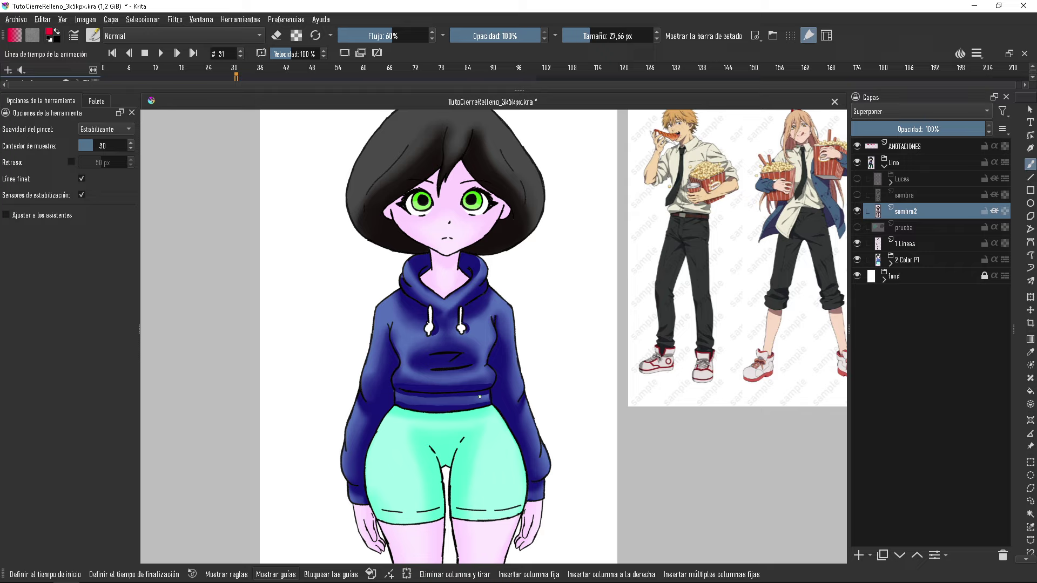
Set sombra2's blend mode to Multiplicar and pick a mid grey as the painting colour
{"action": "left_click", "coordinate": [888, 112]}
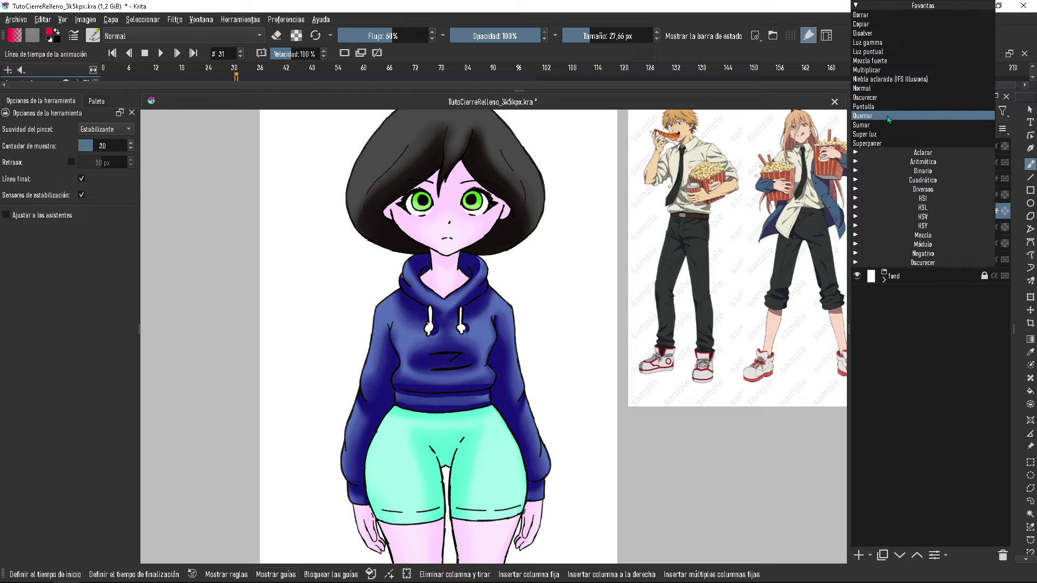
{"action": "left_click", "coordinate": [888, 70]}
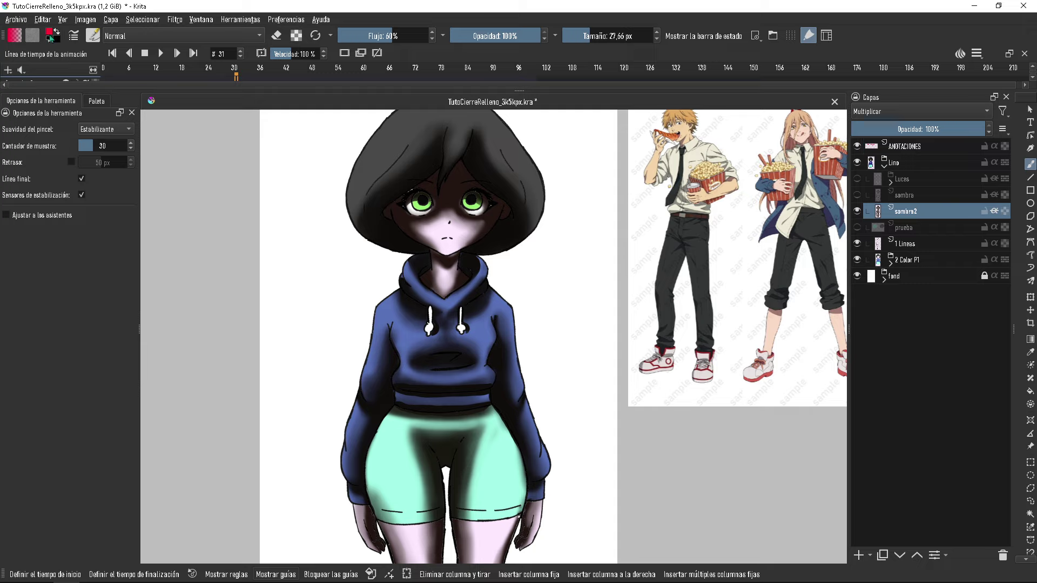
{"action": "left_click", "coordinate": [50, 37]}
{"action": "left_click_drag", "start_coordinate": [444, 237], "coordinate": [428, 212]}
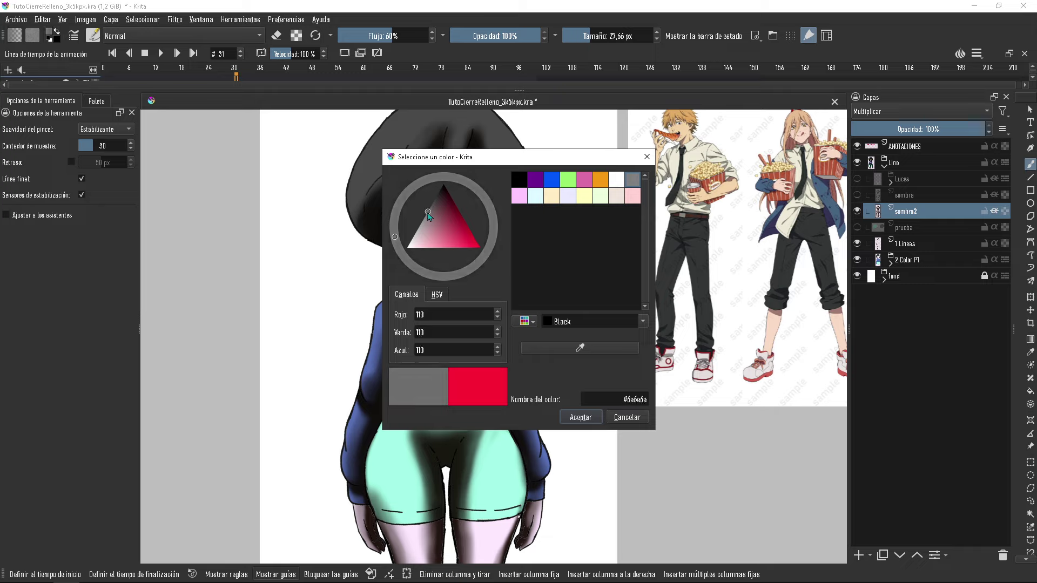
{"action": "left_click", "coordinate": [588, 423]}
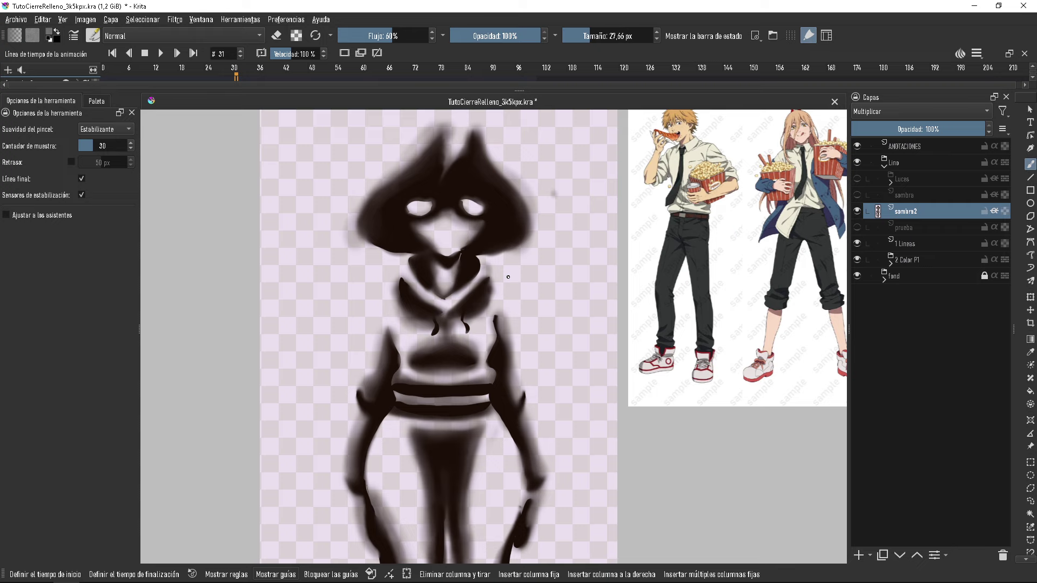
Switch to a different brush preset and lock sombra2's transparency with Preserve Alpha
{"action": "left_click", "coordinate": [507, 274], "text": "ctrl"}
{"action": "left_click_drag", "start_coordinate": [508, 275], "coordinate": [509, 346]}
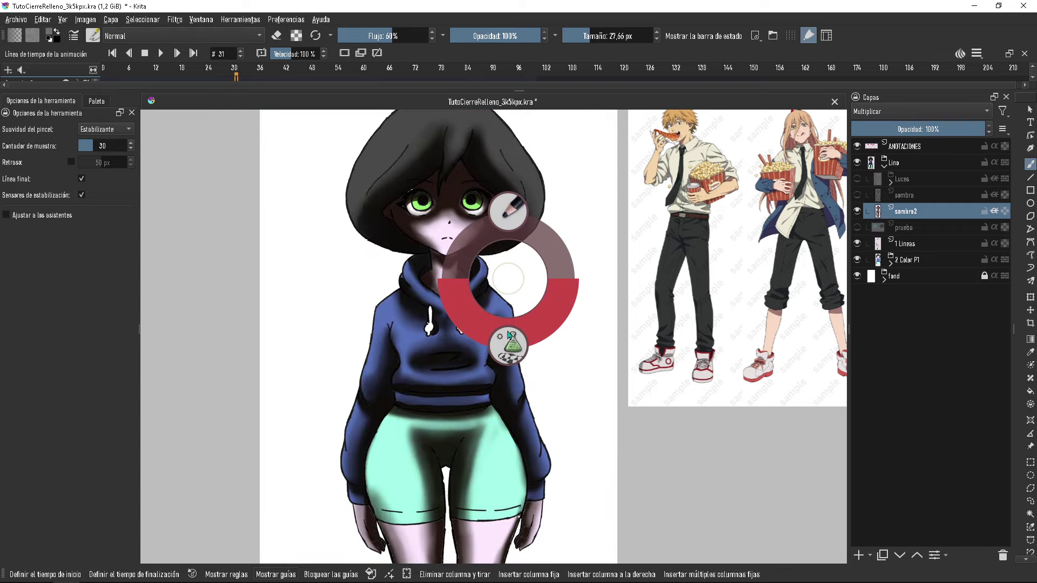
{"action": "key", "text": "/"}
{"action": "left_click", "coordinate": [296, 36]}
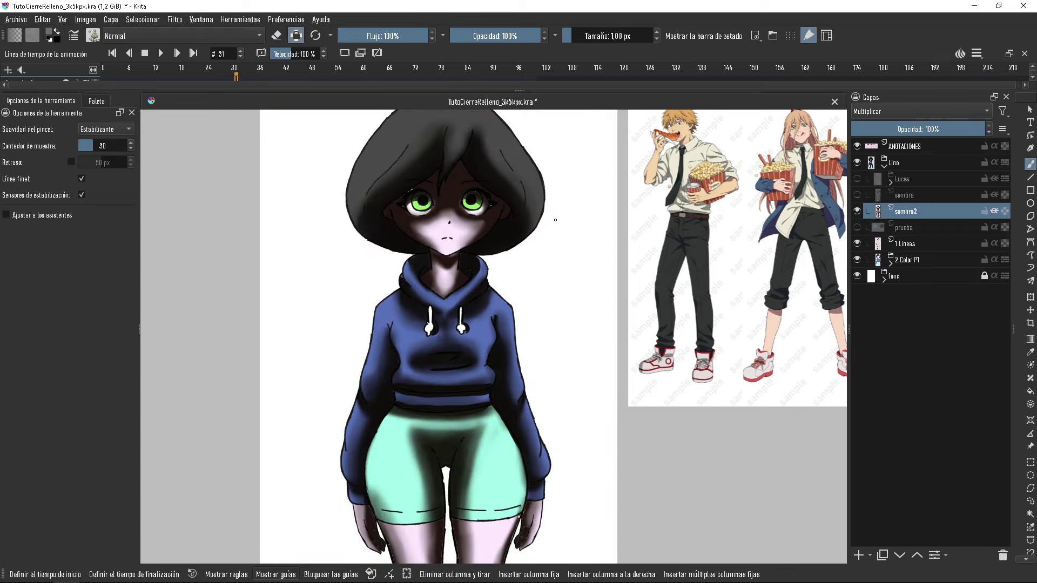
Fill the sombra2 shadow shapes with grey and drop the layer opacity to 42%
{"action": "key", "text": "shift+BackSpace"}
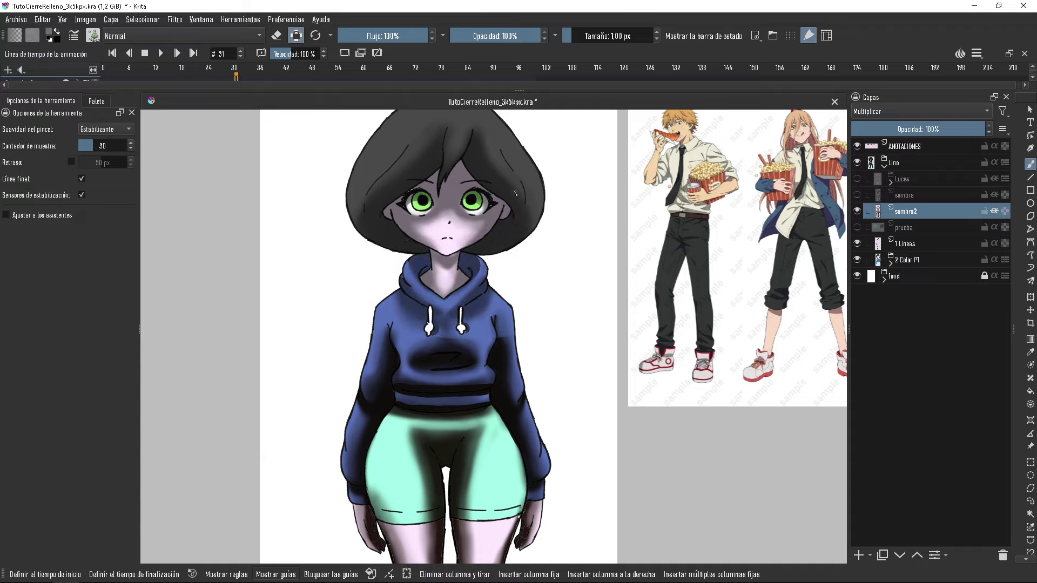
{"action": "scroll", "coordinate": [470, 220], "scroll_direction": "up", "scroll_amount": 5}
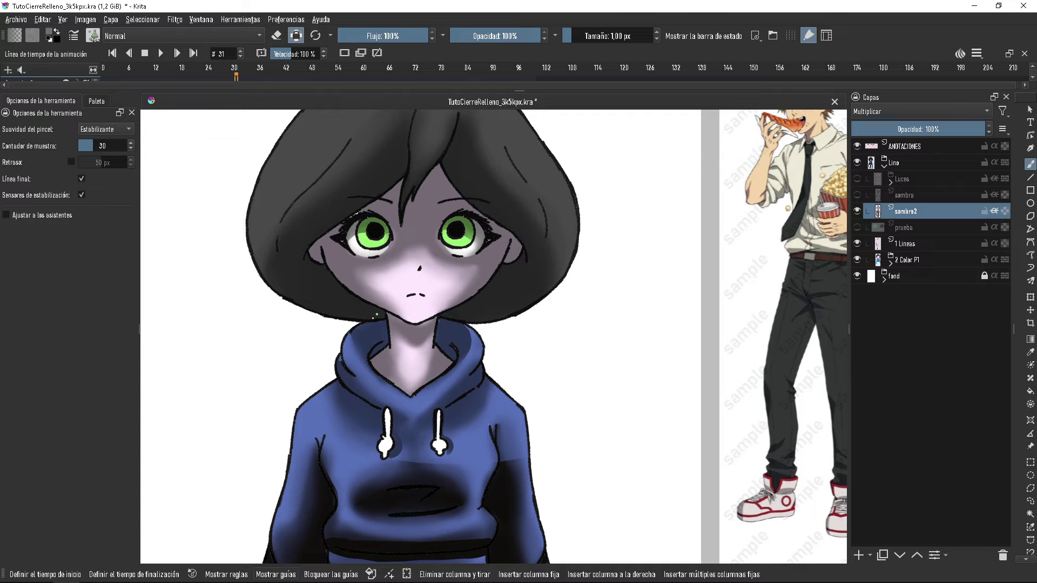
{"action": "left_click", "coordinate": [906, 129]}
{"action": "scroll", "coordinate": [471, 303], "scroll_direction": "down", "scroll_amount": 2}
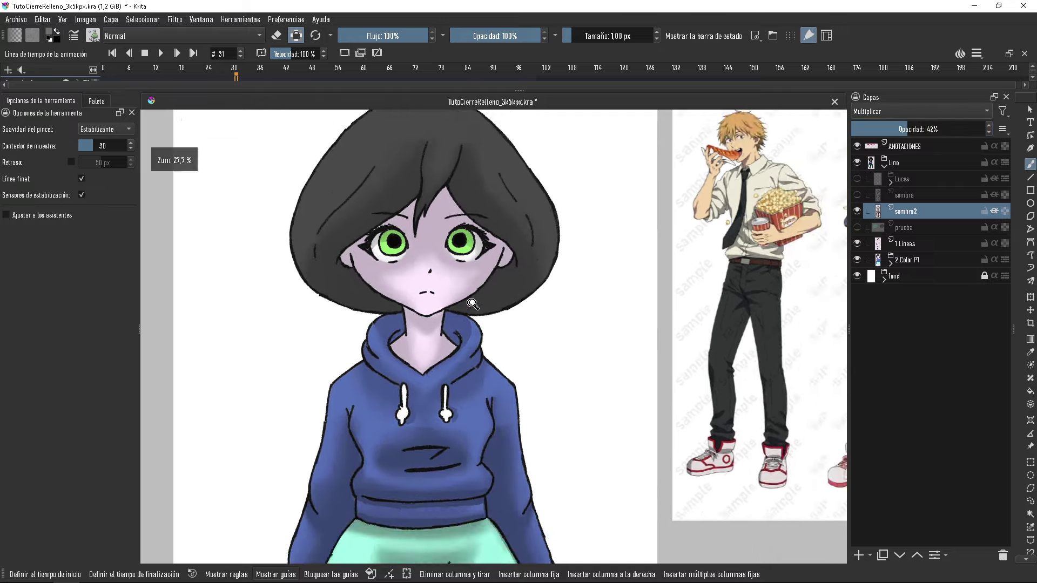
{"action": "scroll", "coordinate": [473, 304], "scroll_direction": "down", "scroll_amount": 1}
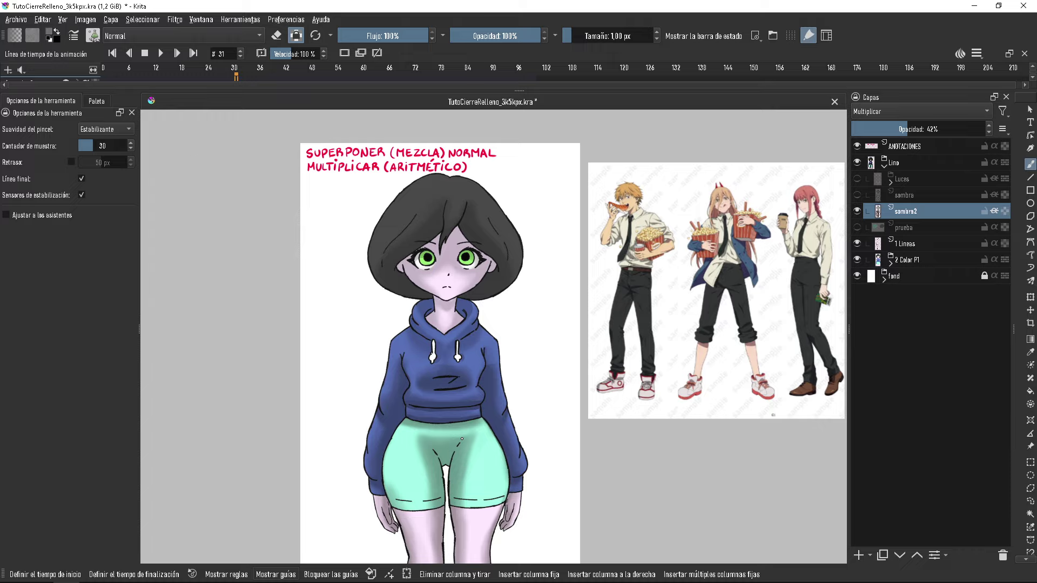